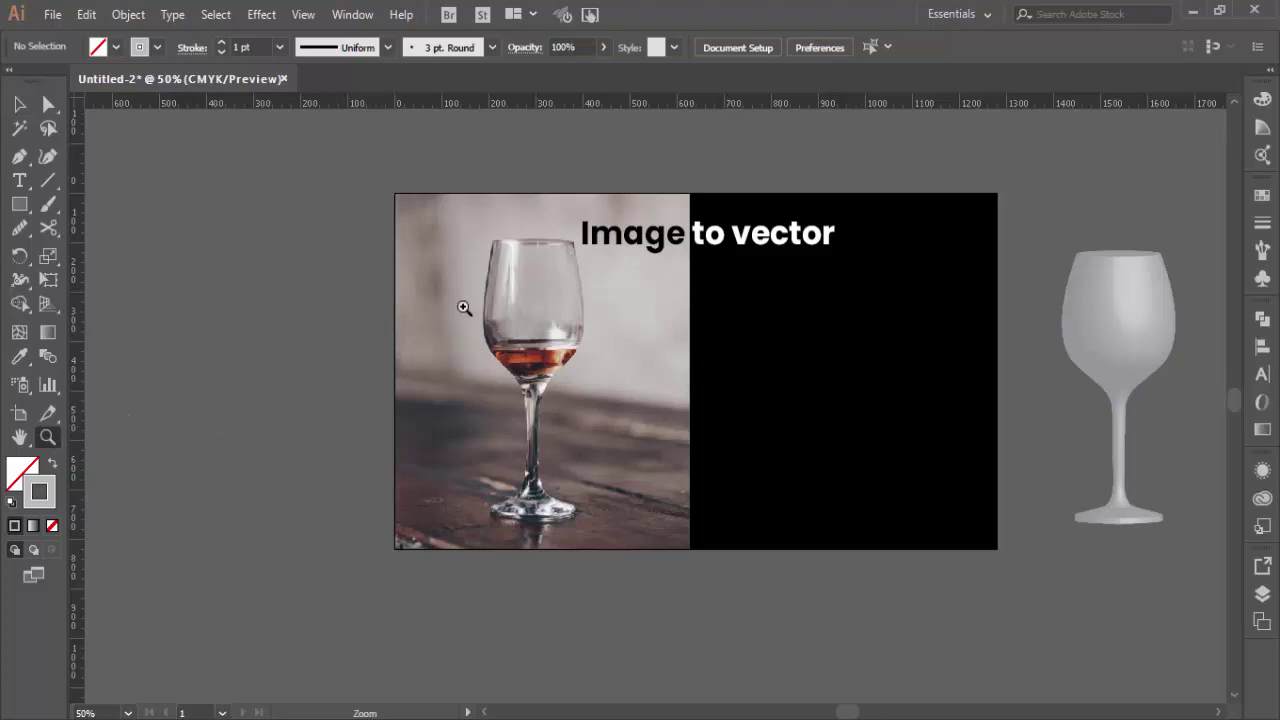
Inspect the current stroke colour and display its CMYK sliders.
drag(389, 191, 690, 543)
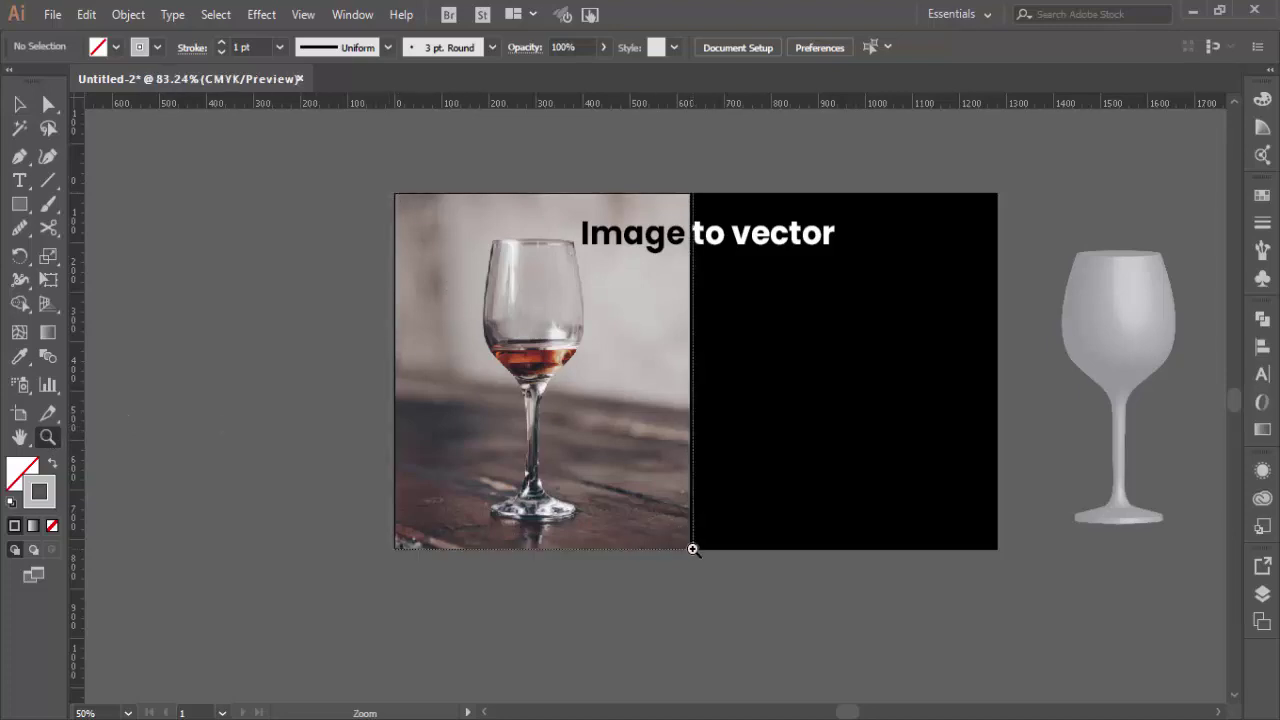
click(20, 104)
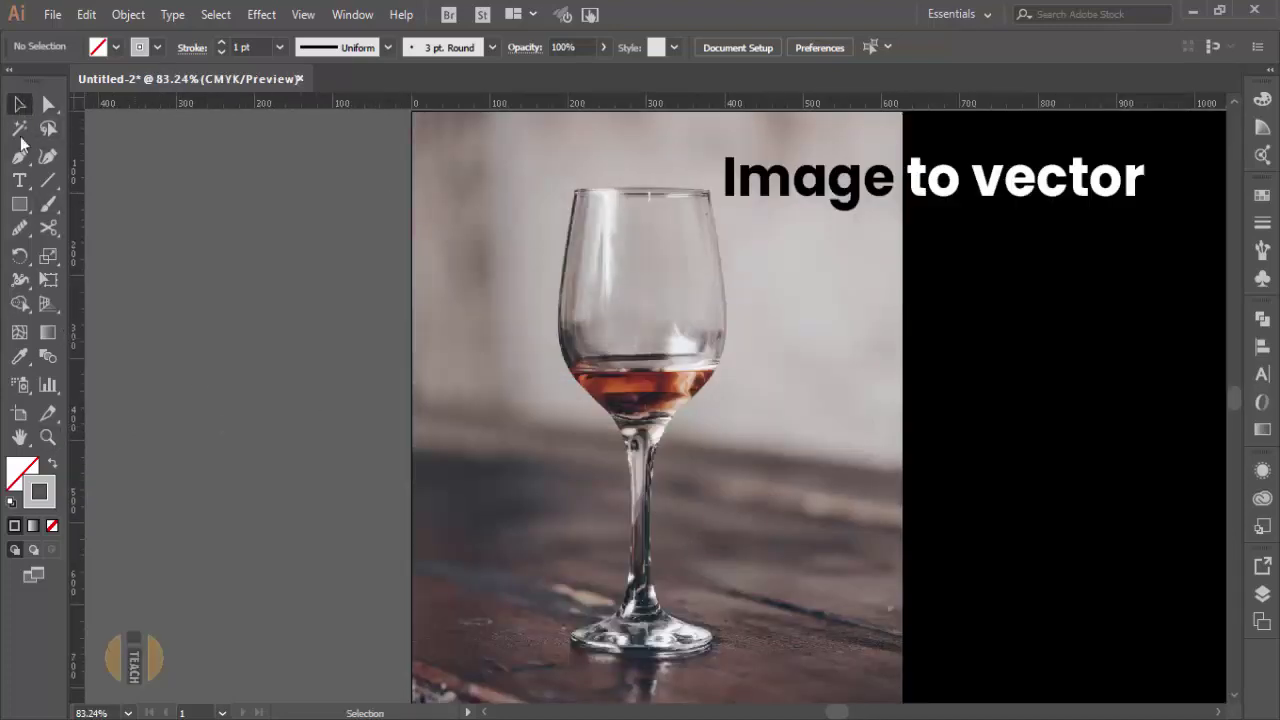
double_click(47, 491)
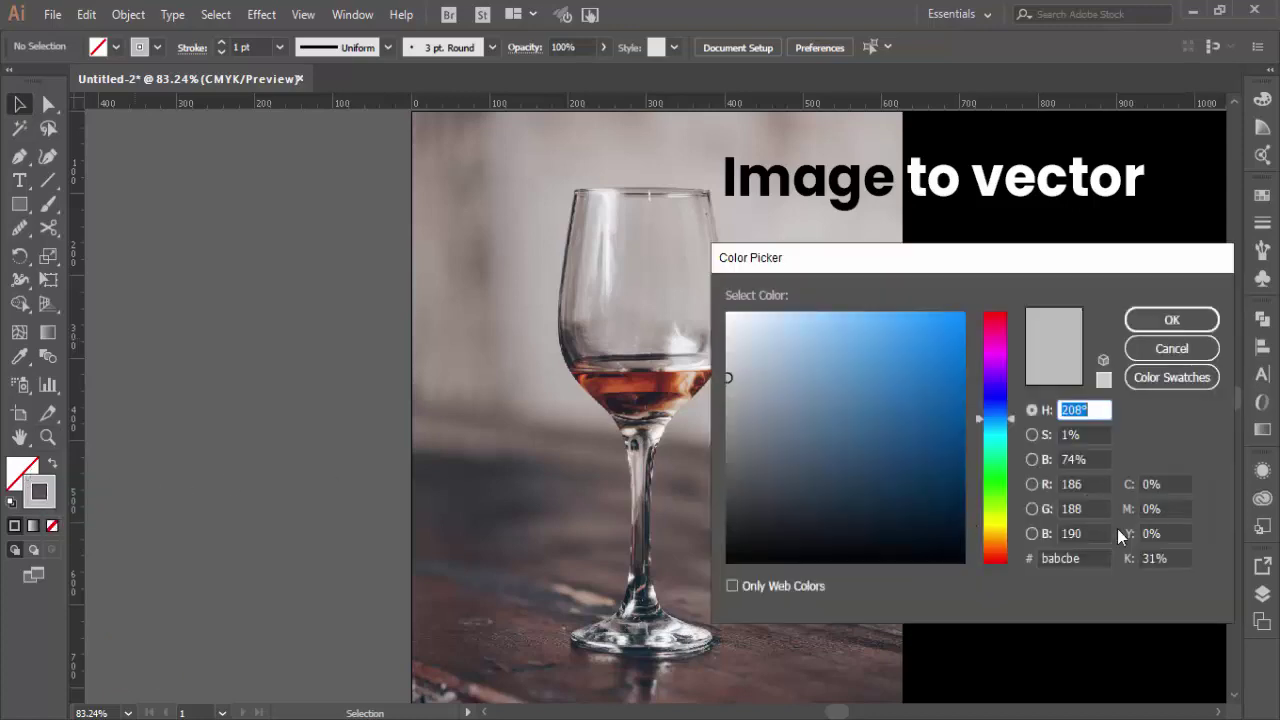
click(1172, 348)
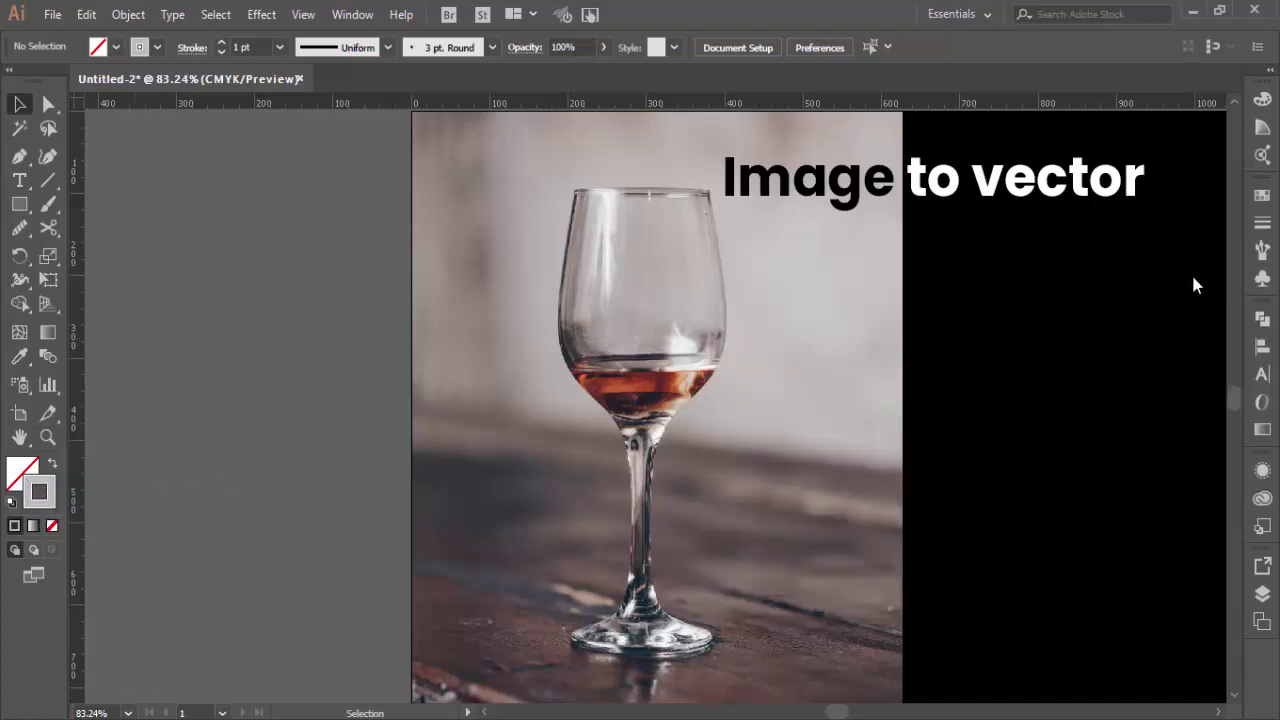
click(1262, 100)
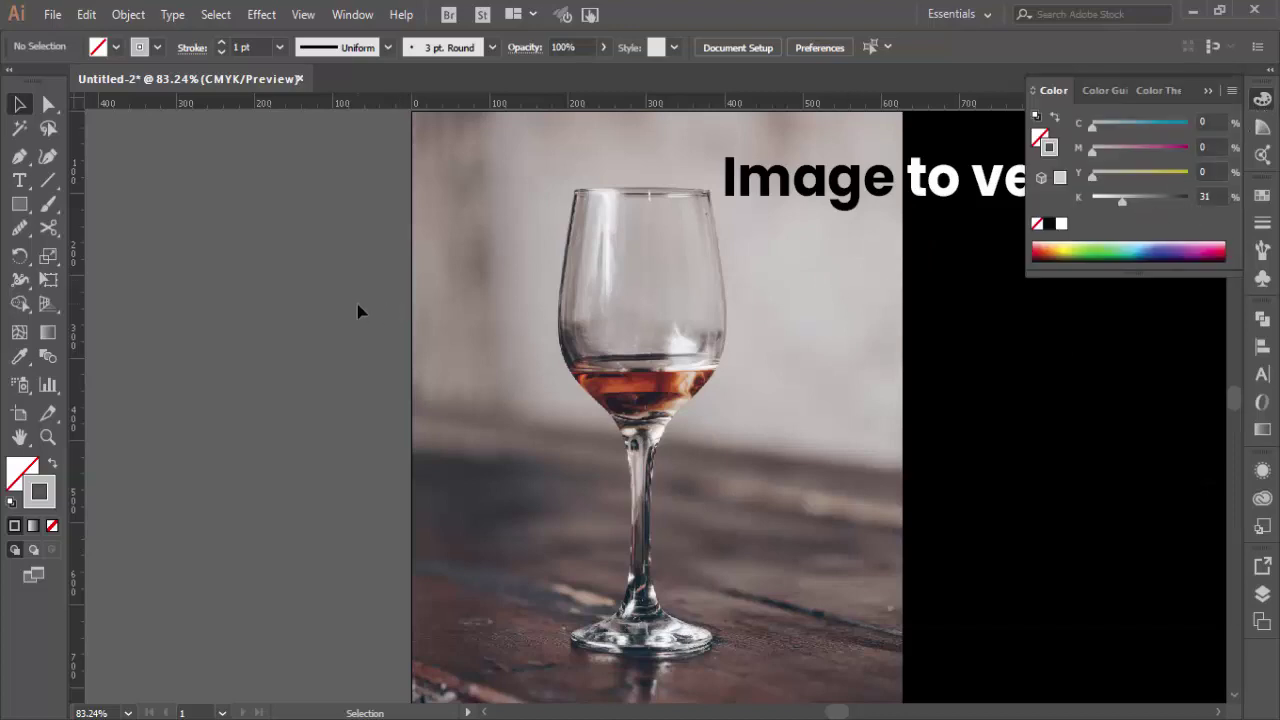
Place a vertical ruler guide through the centre of the photographed wine glass and lock the guides.
click(19, 157)
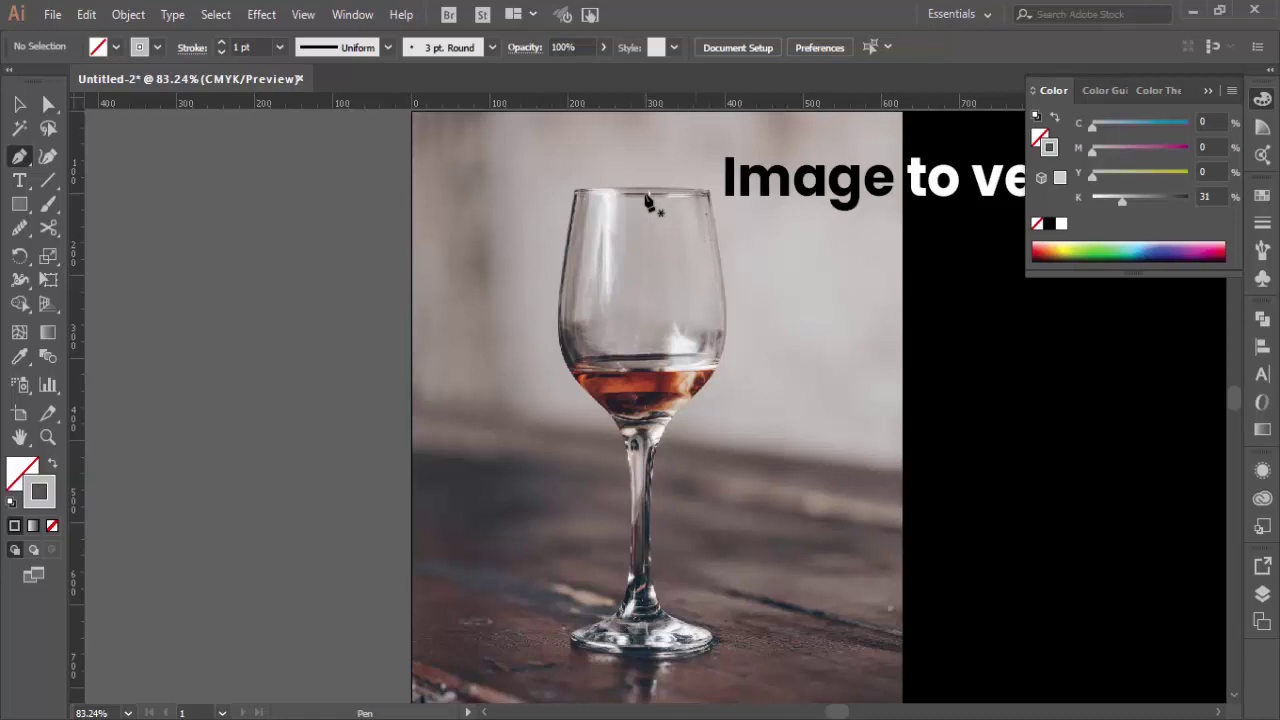
drag(88, 292, 640, 331)
click(17, 105)
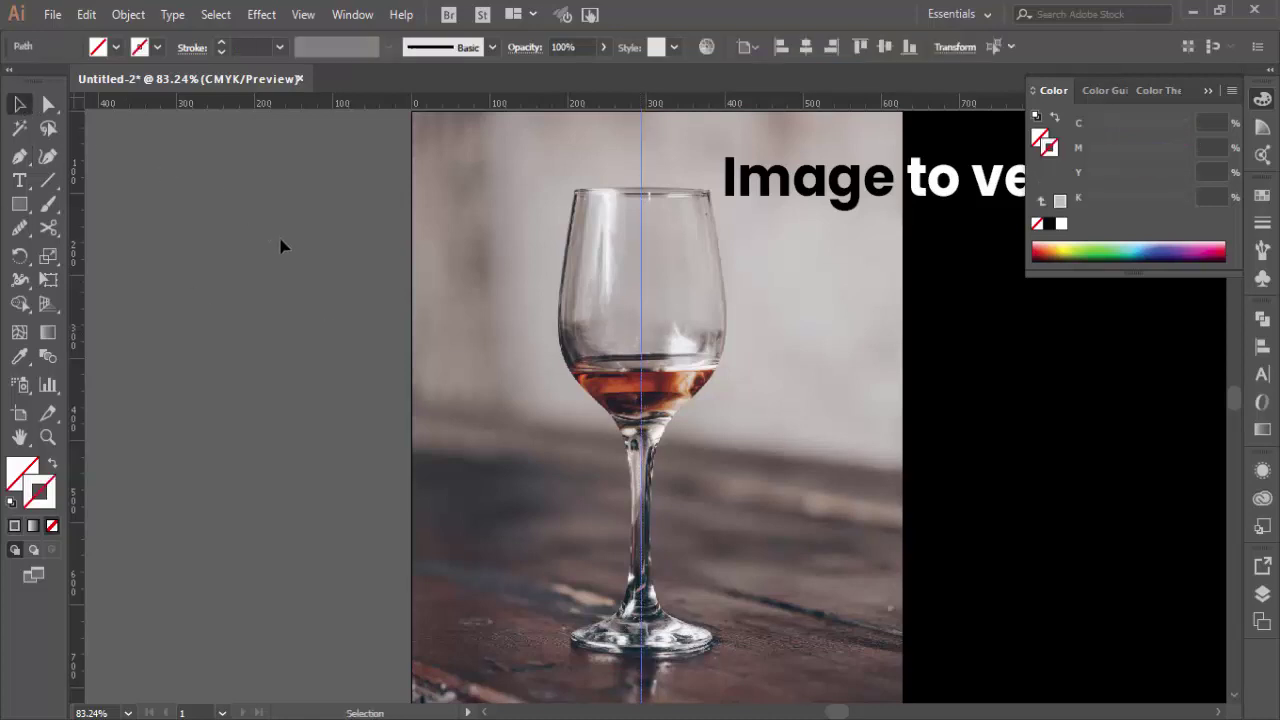
right_click(280, 244)
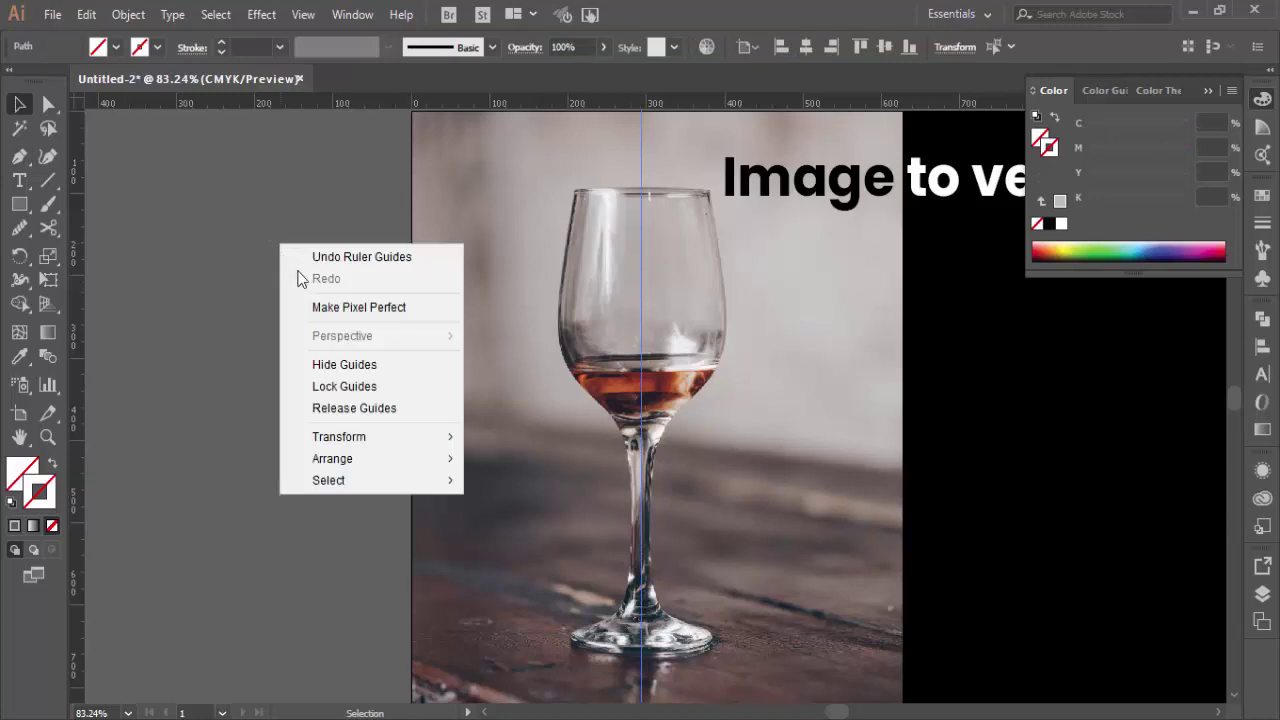
click(372, 389)
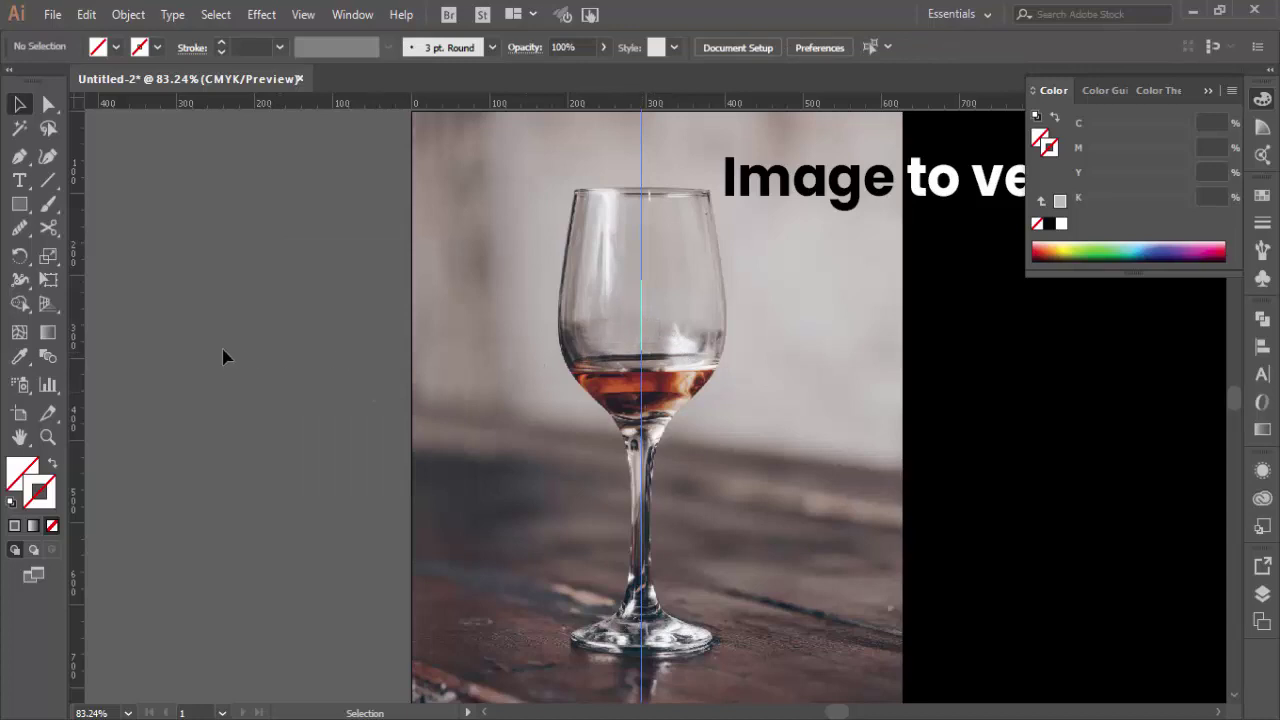
Trace the right half of the glass's rim and bowl with the Pen tool, starting at the guide and ending on the lower bowl.
click(19, 157)
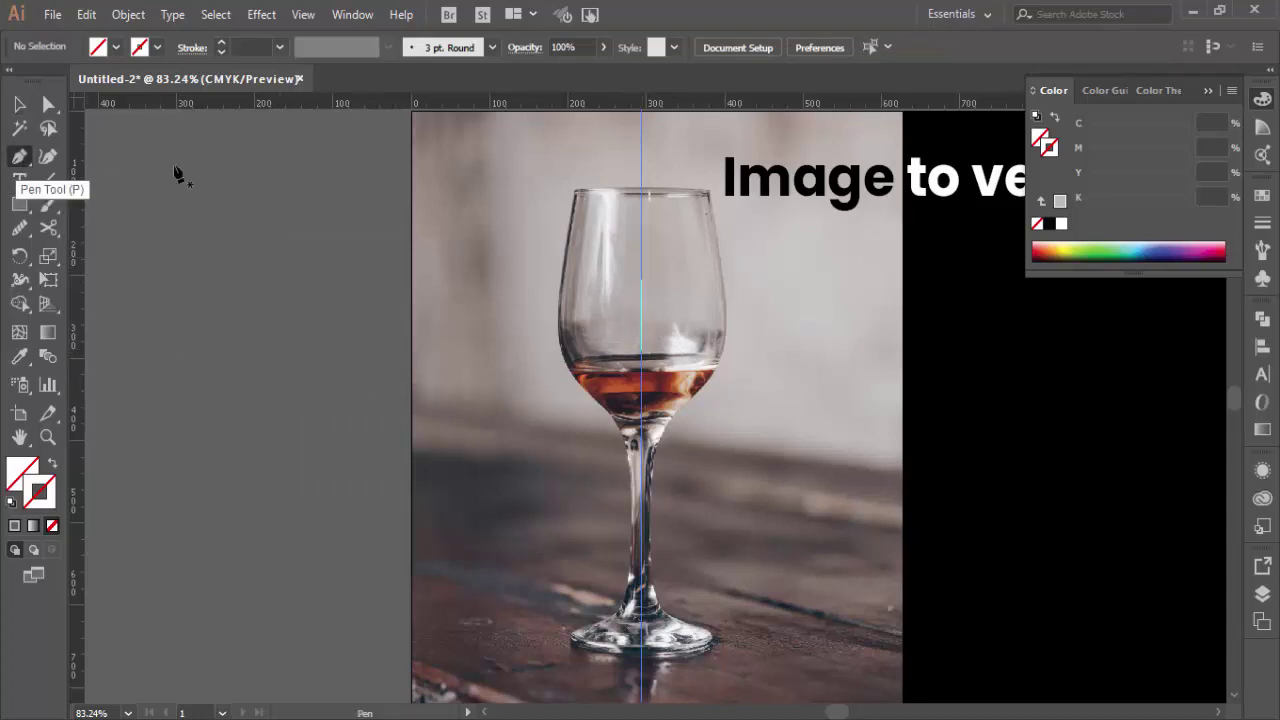
click(643, 194)
click(709, 195)
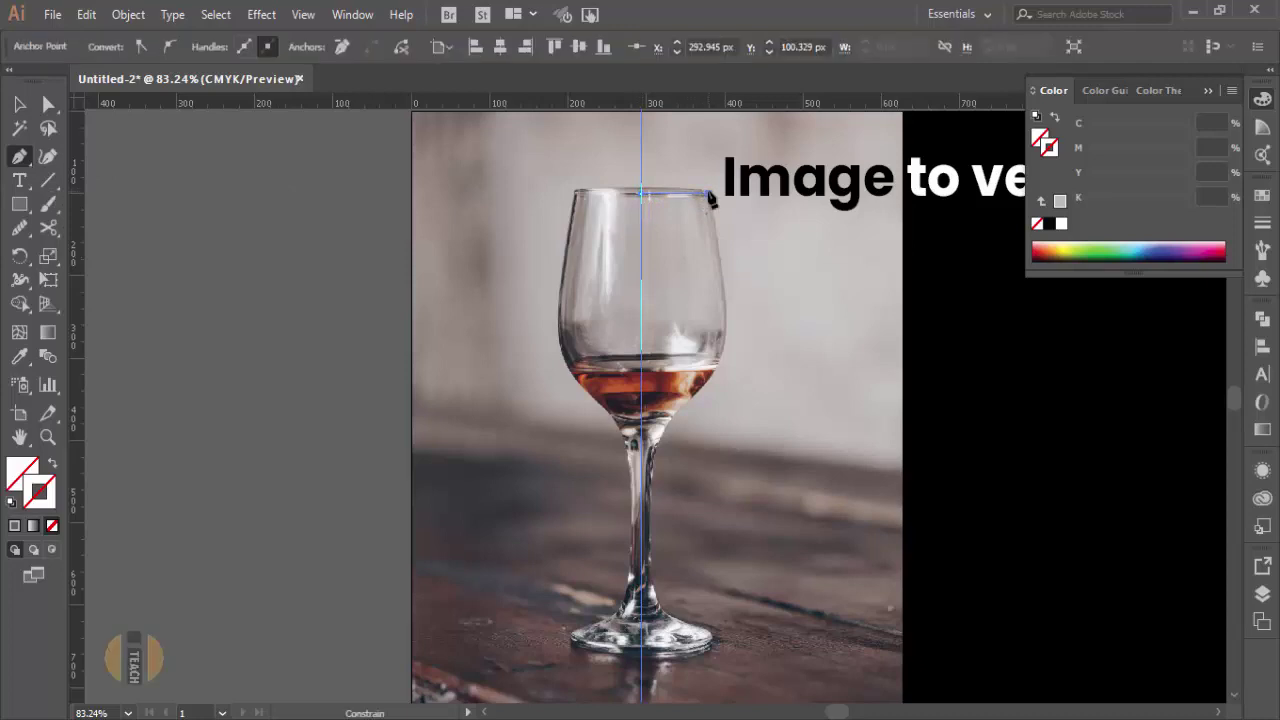
click(727, 319)
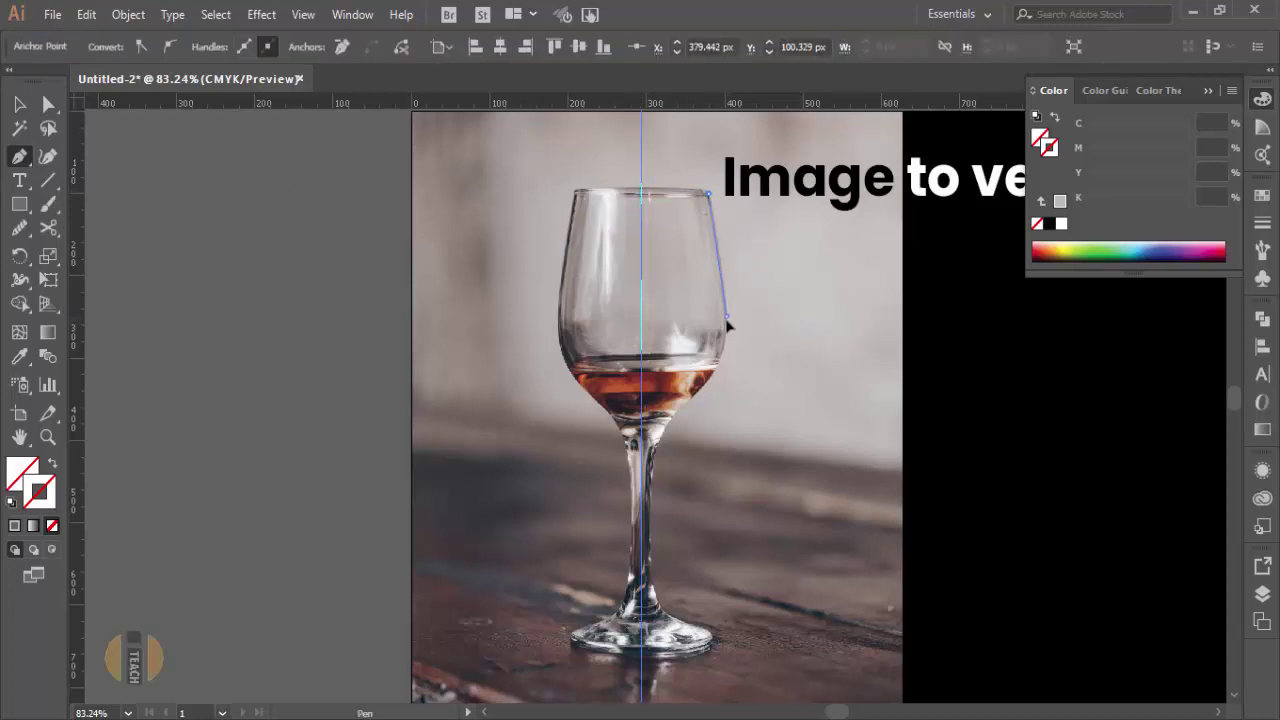
drag(728, 335, 731, 326)
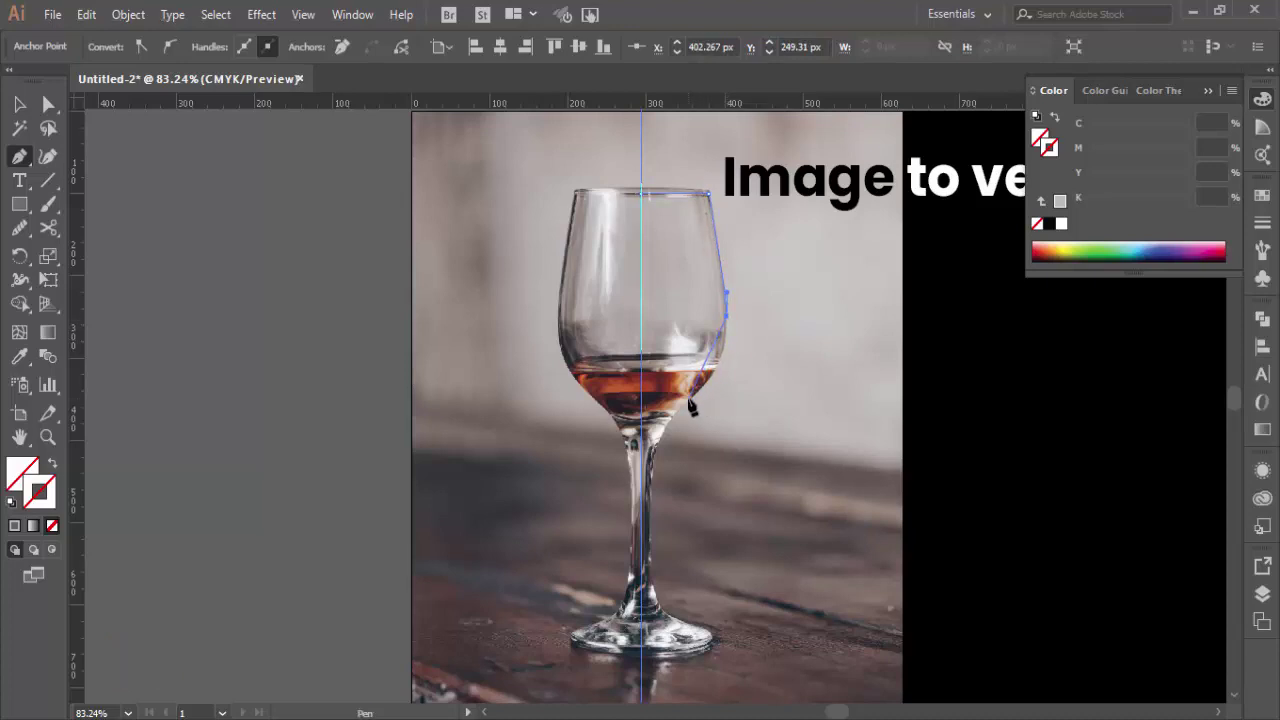
drag(689, 400, 654, 428)
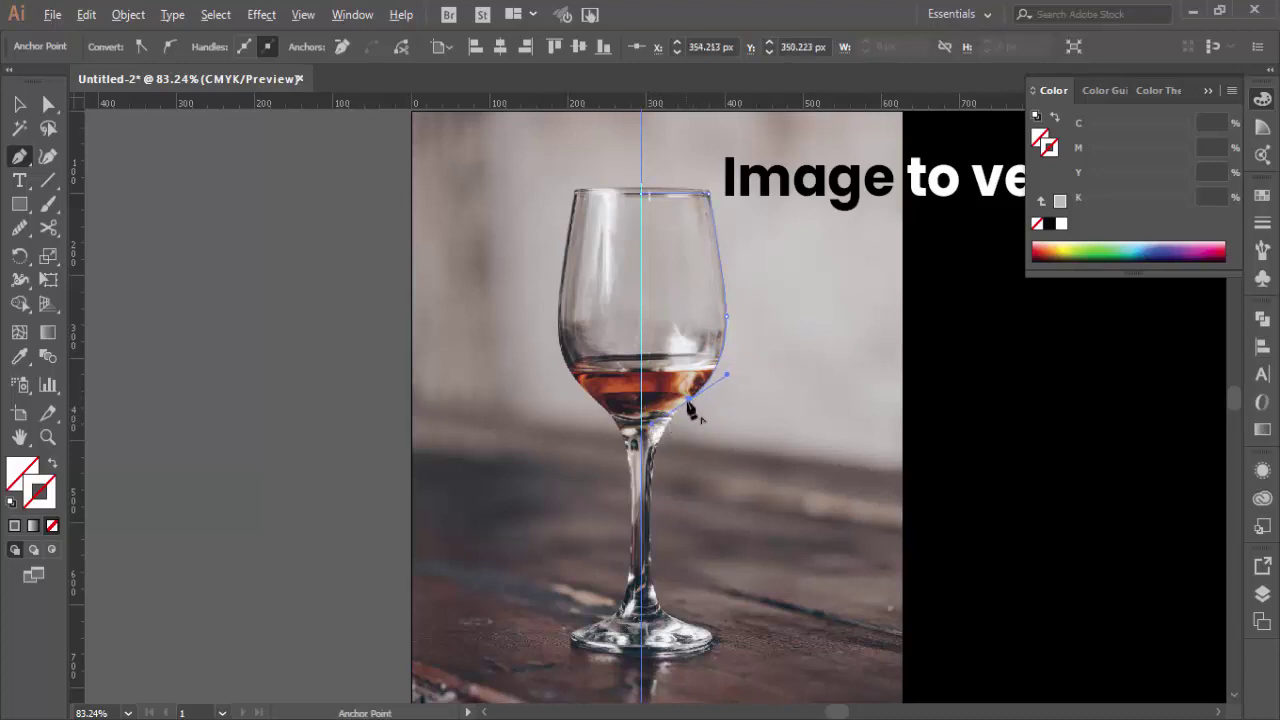
click(689, 400)
Continue the Pen path down the right side of the stem and around the base, ending at the centre guide.
drag(657, 472, 654, 503)
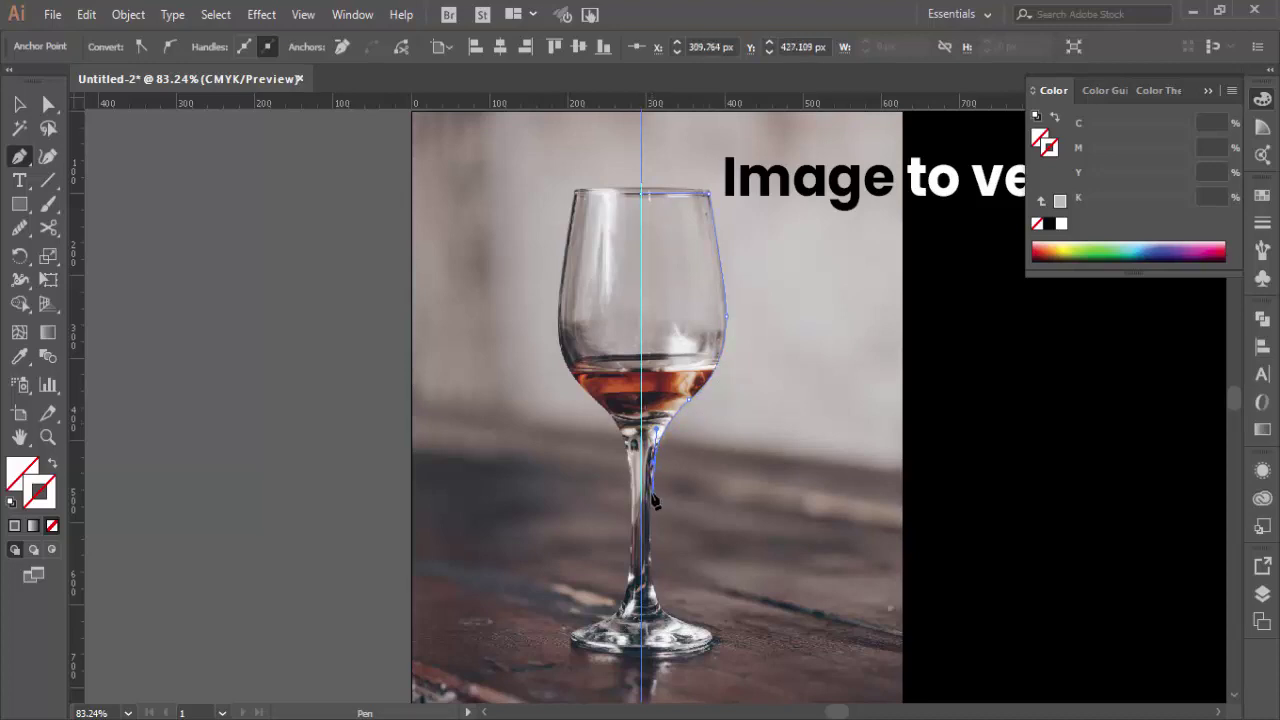
click(657, 472)
drag(657, 600, 690, 632)
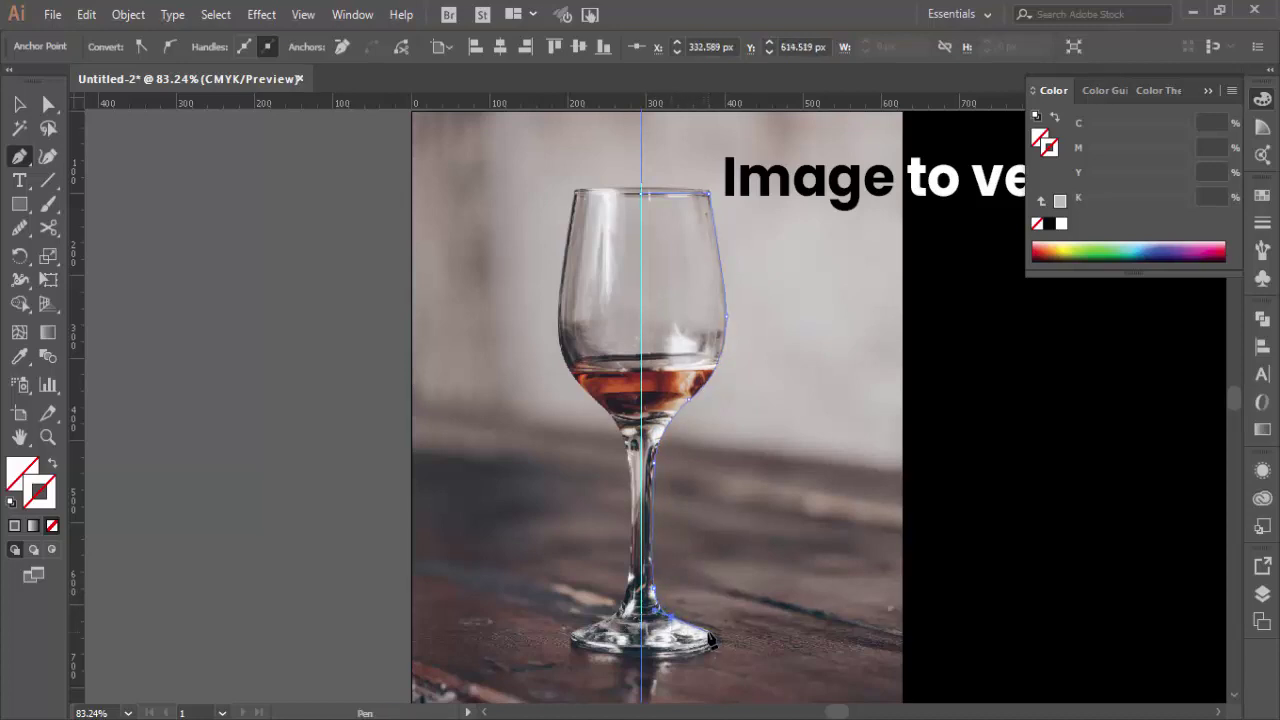
drag(709, 634, 708, 650)
click(711, 650)
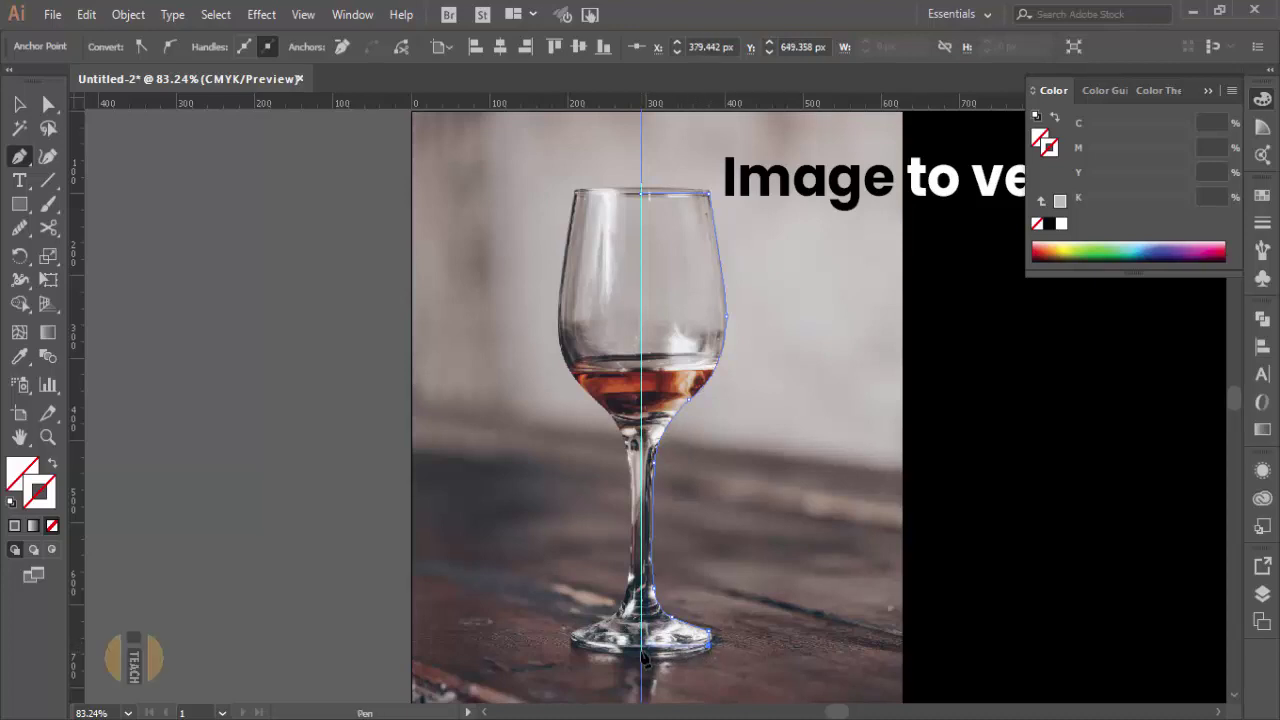
click(641, 651)
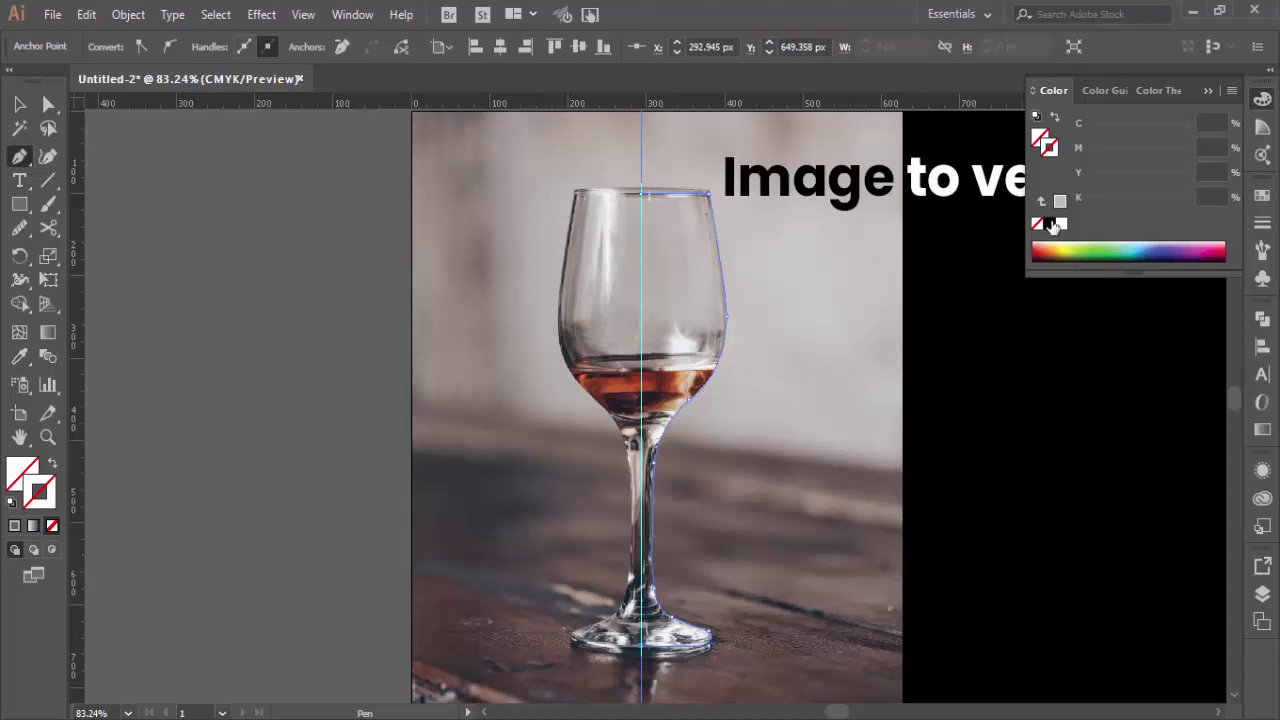
Set the half-outline's stroke to grey with C 0, M 0, Y 0, K 35 and deselect the path.
click(1049, 225)
click(1127, 200)
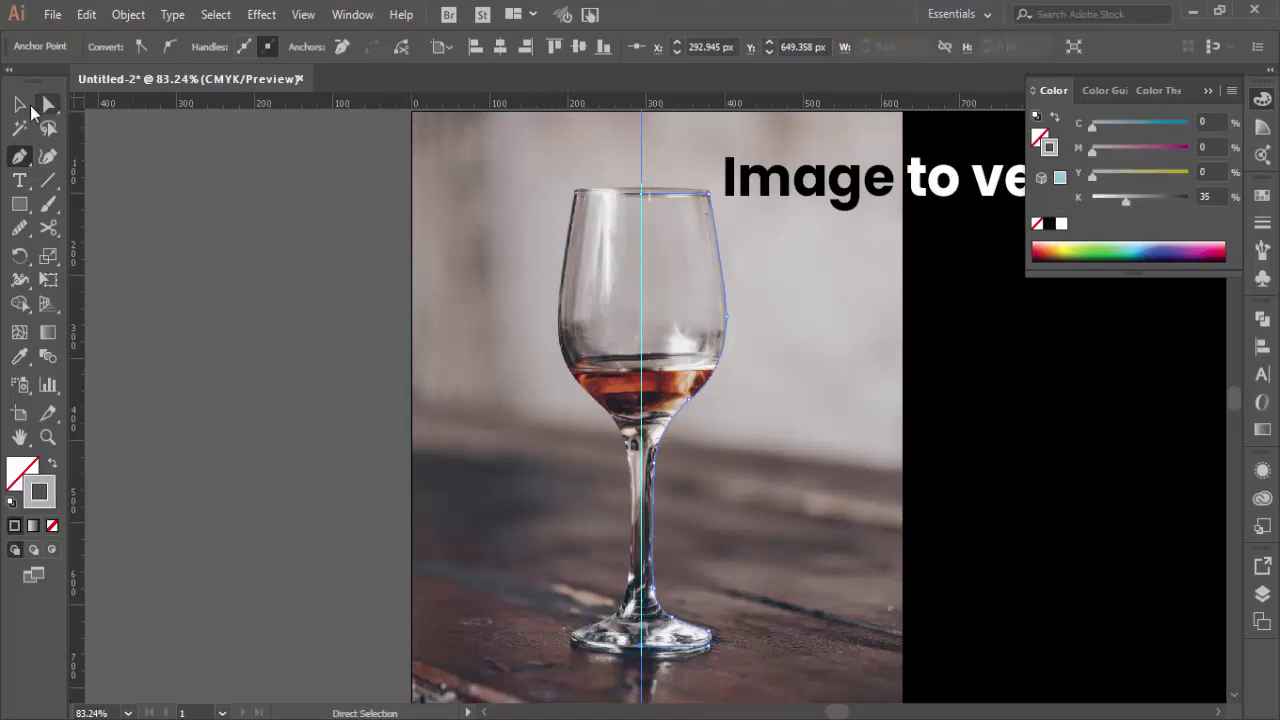
click(20, 104)
click(289, 249)
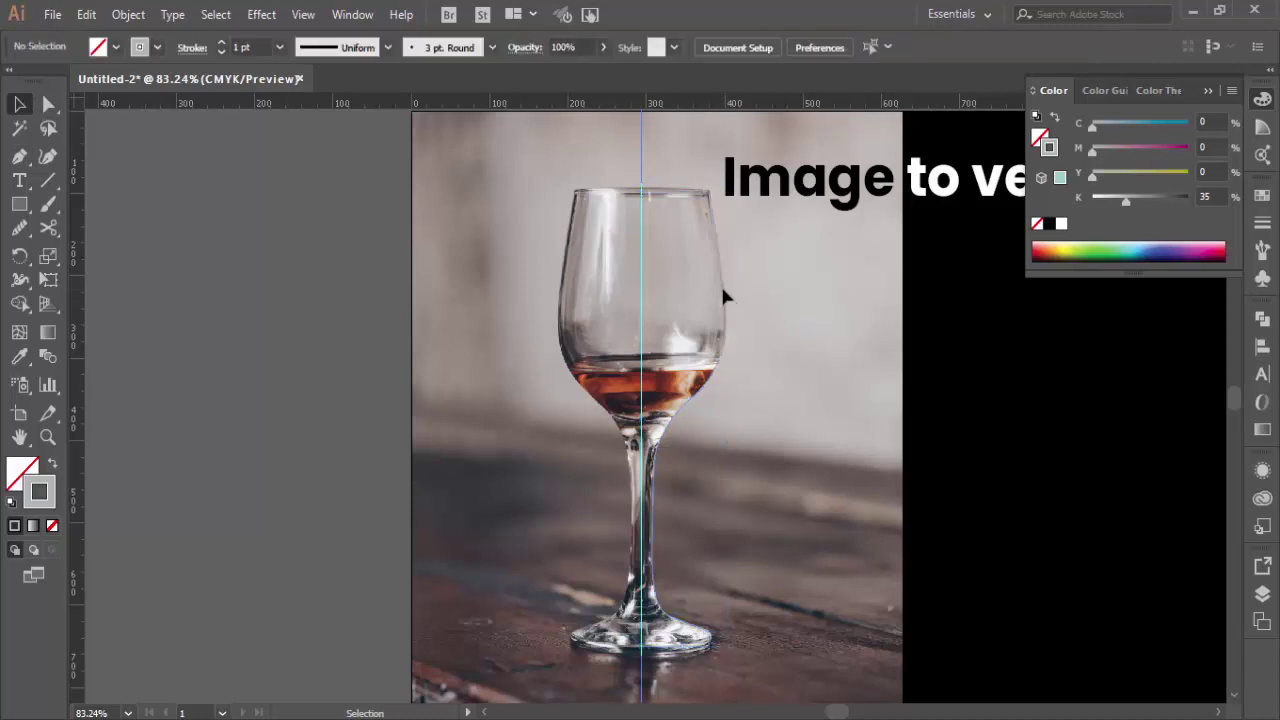
Move the half-glass outline from the photo onto the black half of the artboard.
click(724, 281)
drag(724, 281, 560, 313)
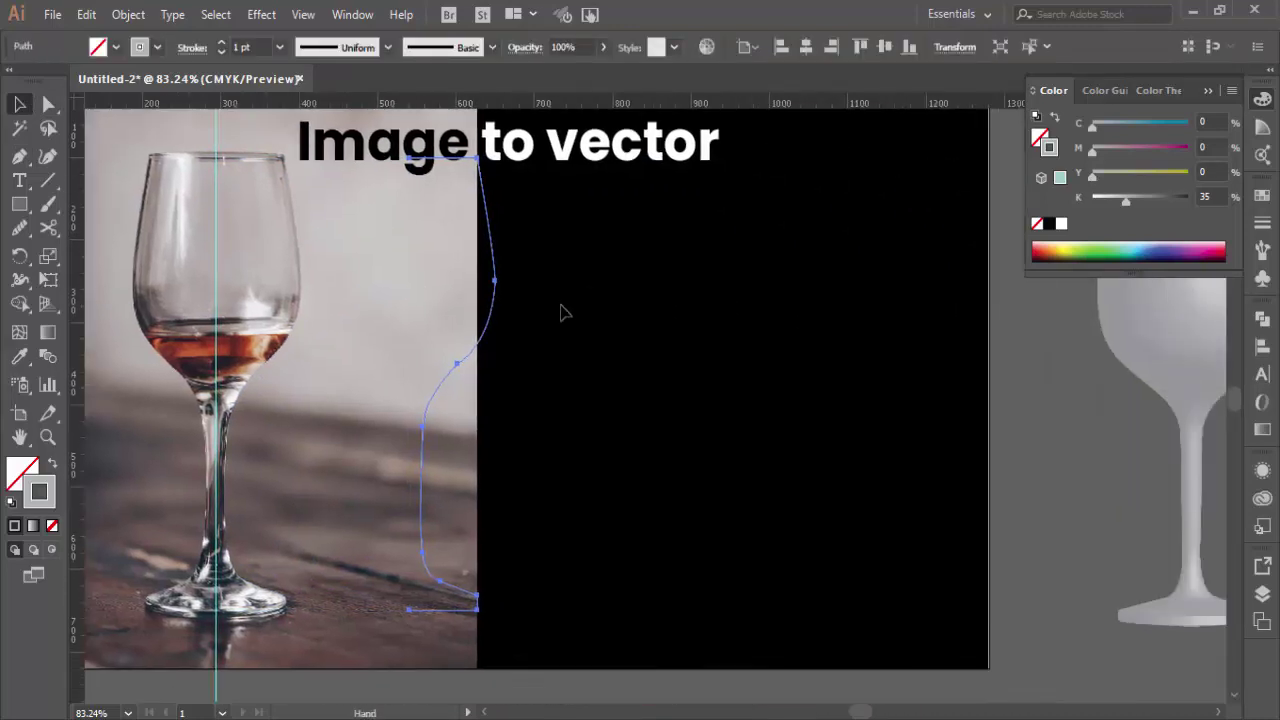
click(500, 336)
drag(491, 333, 880, 337)
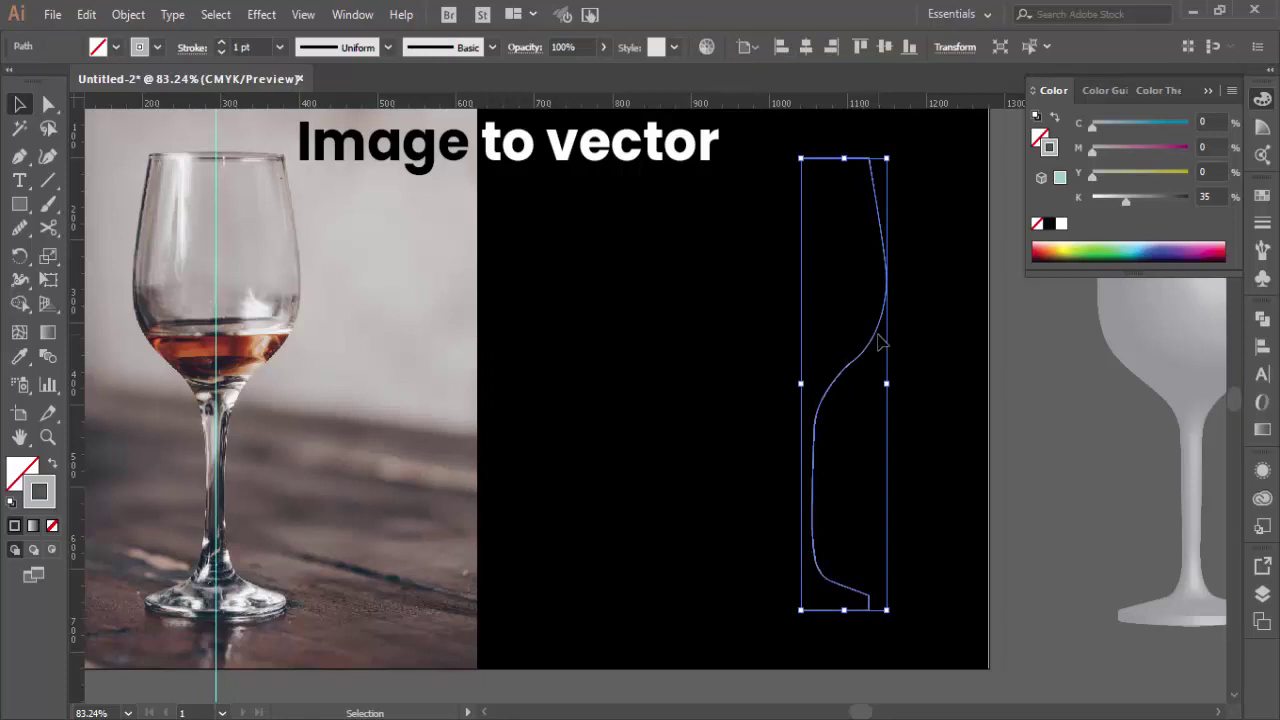
click(1043, 391)
Start a 3D Revolve effect on the half-glass outline with a 360° angle from the left edge and preview it.
click(886, 318)
click(262, 14)
mouse_move(432, 128)
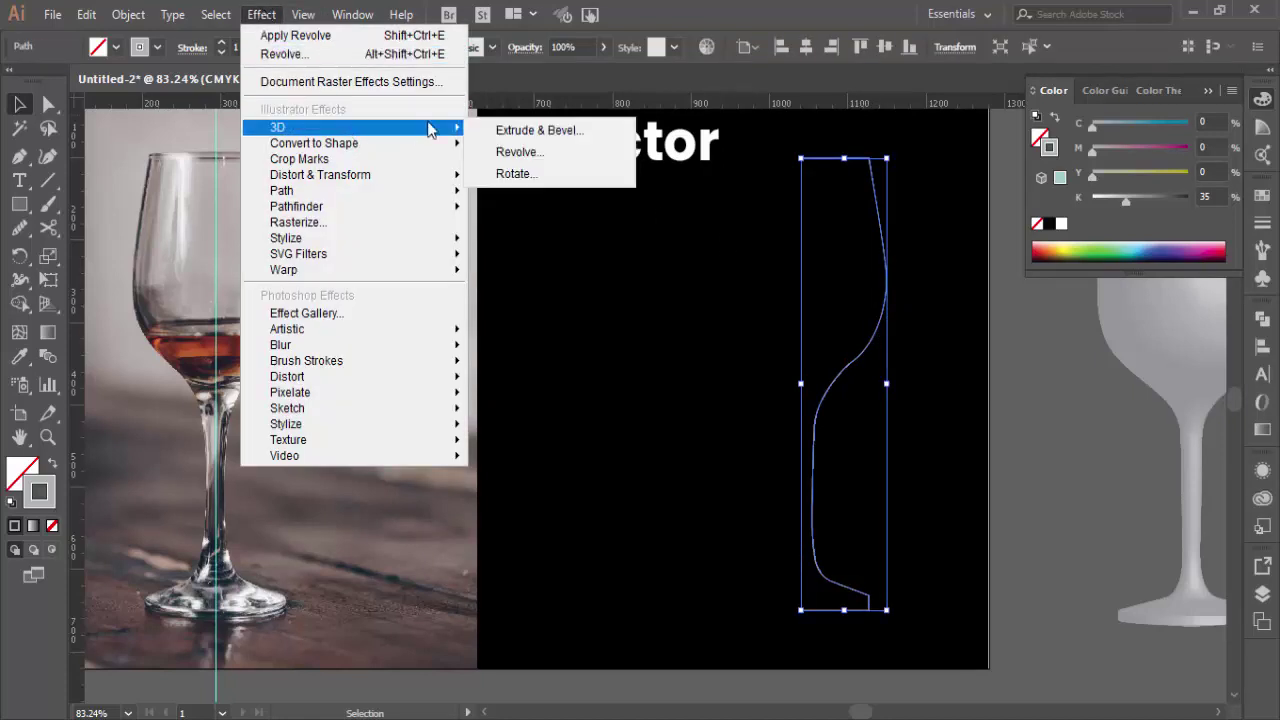
click(551, 158)
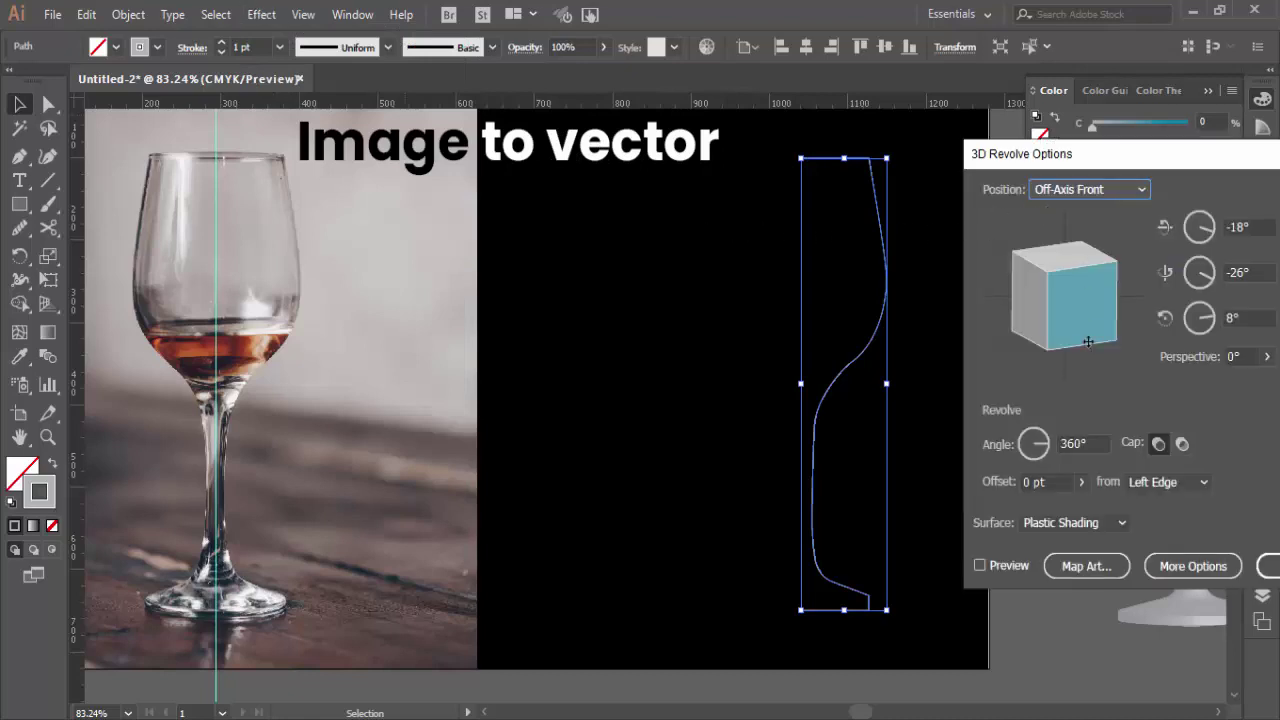
drag(1140, 157, 294, 206)
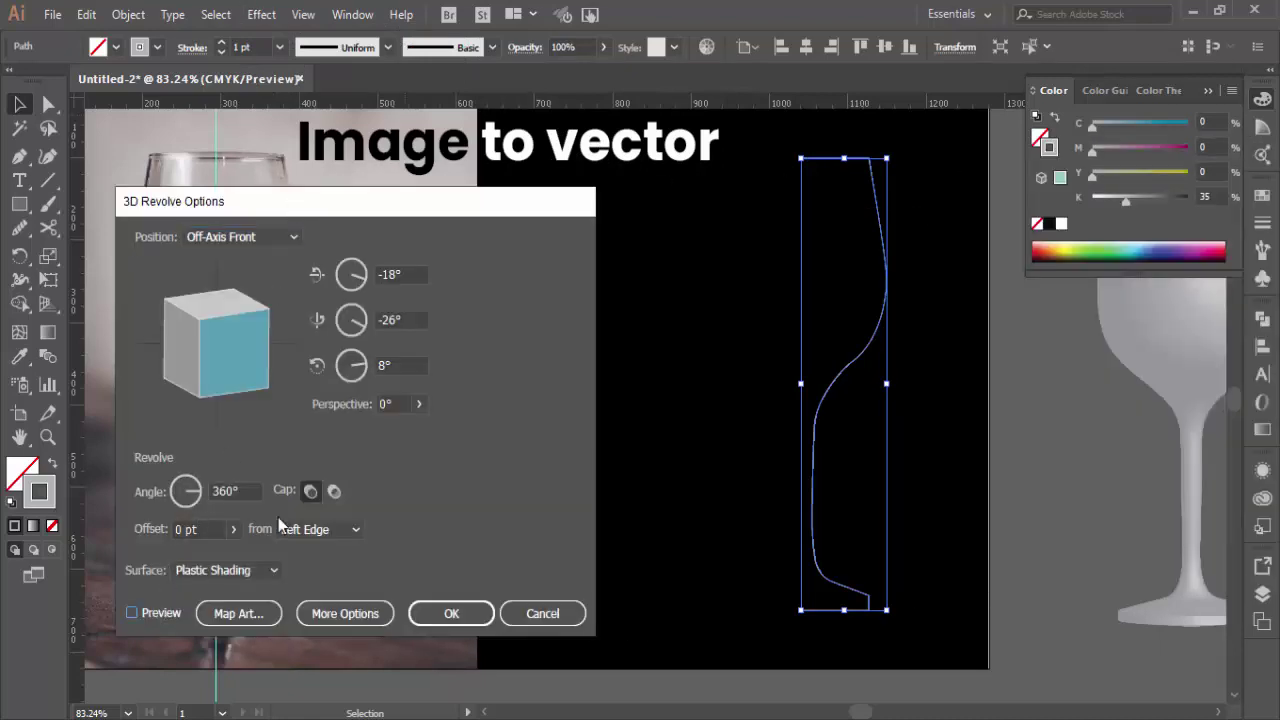
key(alt+p)
Set the revolve rotation to -5° around X, 0° around Y and 0° around Z.
click(405, 272)
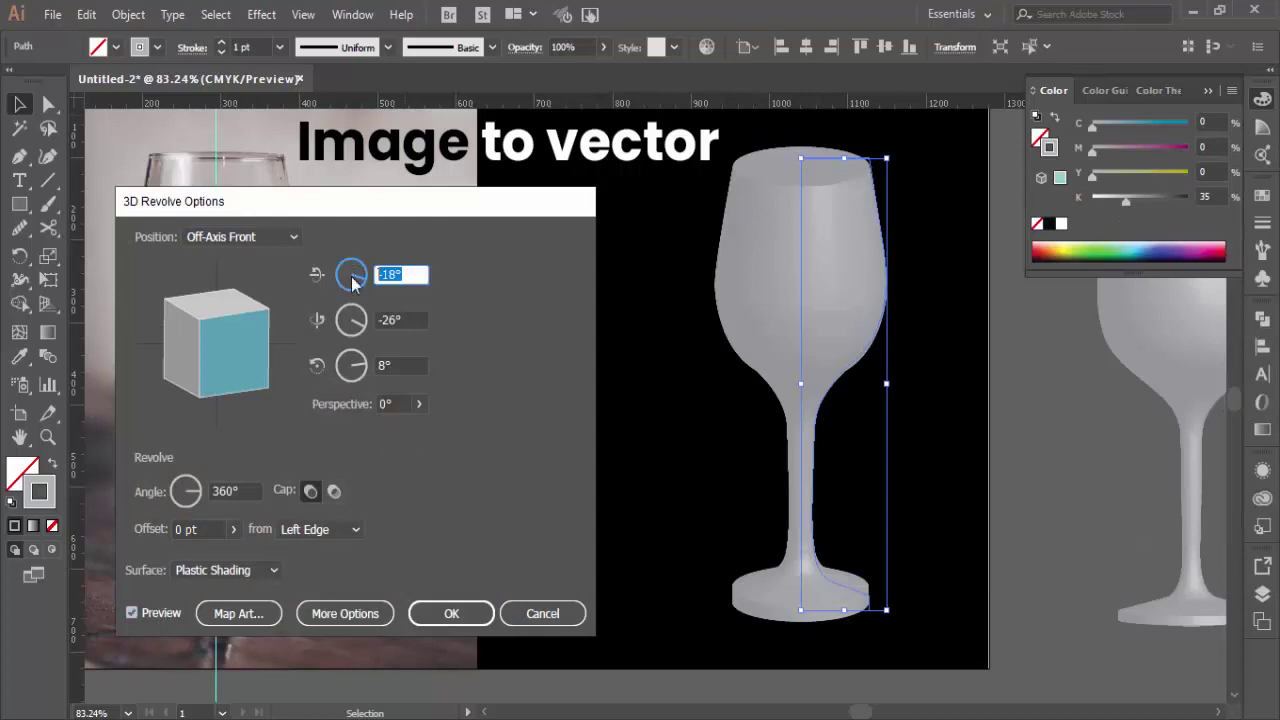
text(-5)
click(388, 320)
text(0)
click(400, 365)
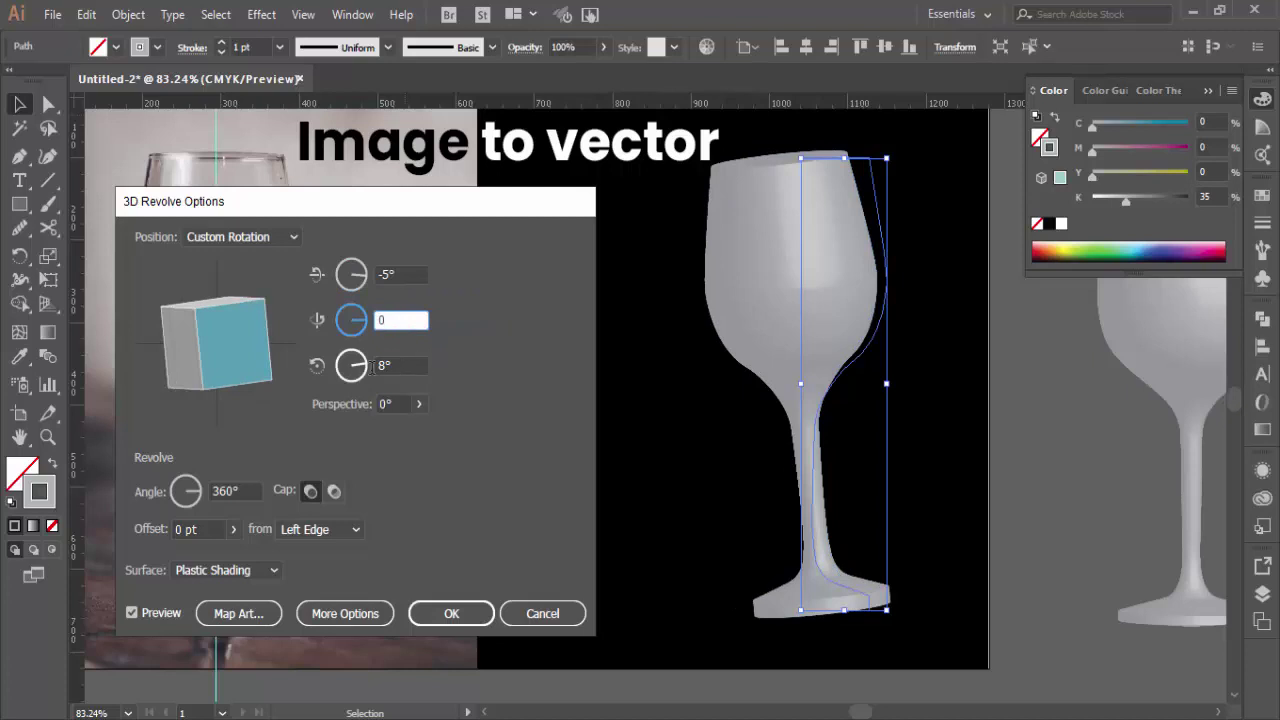
text(0)
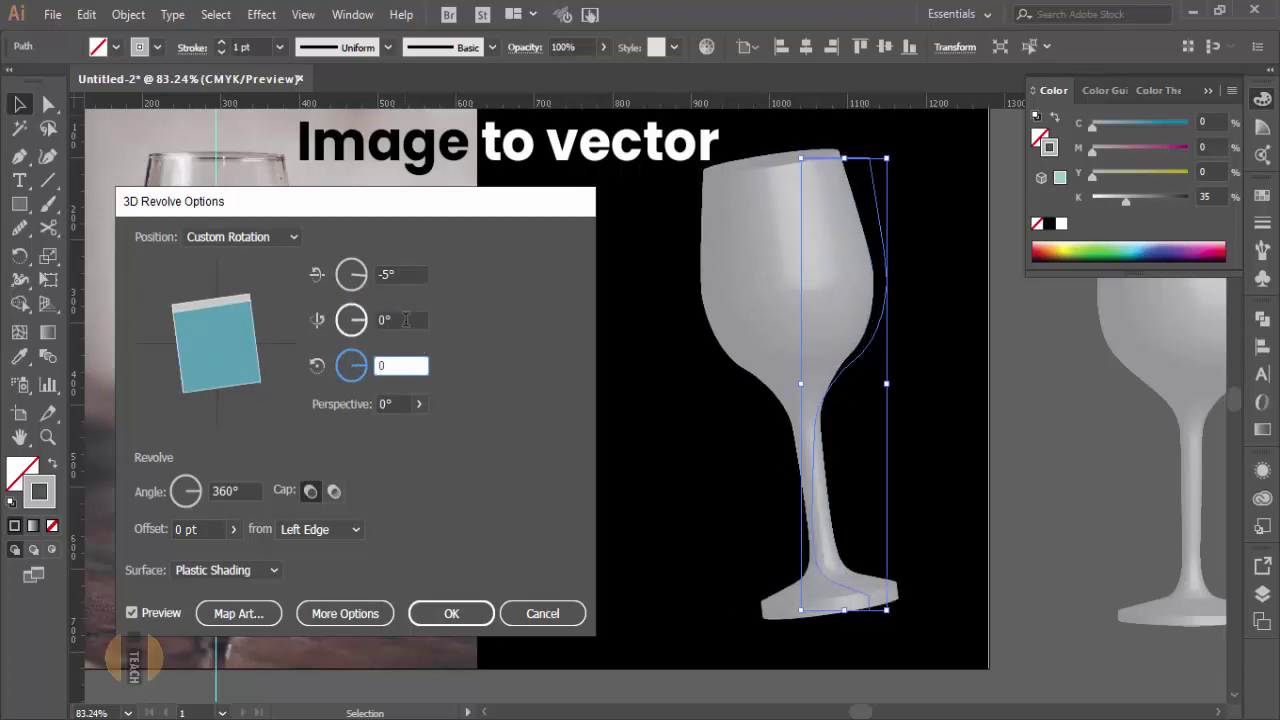
click(405, 319)
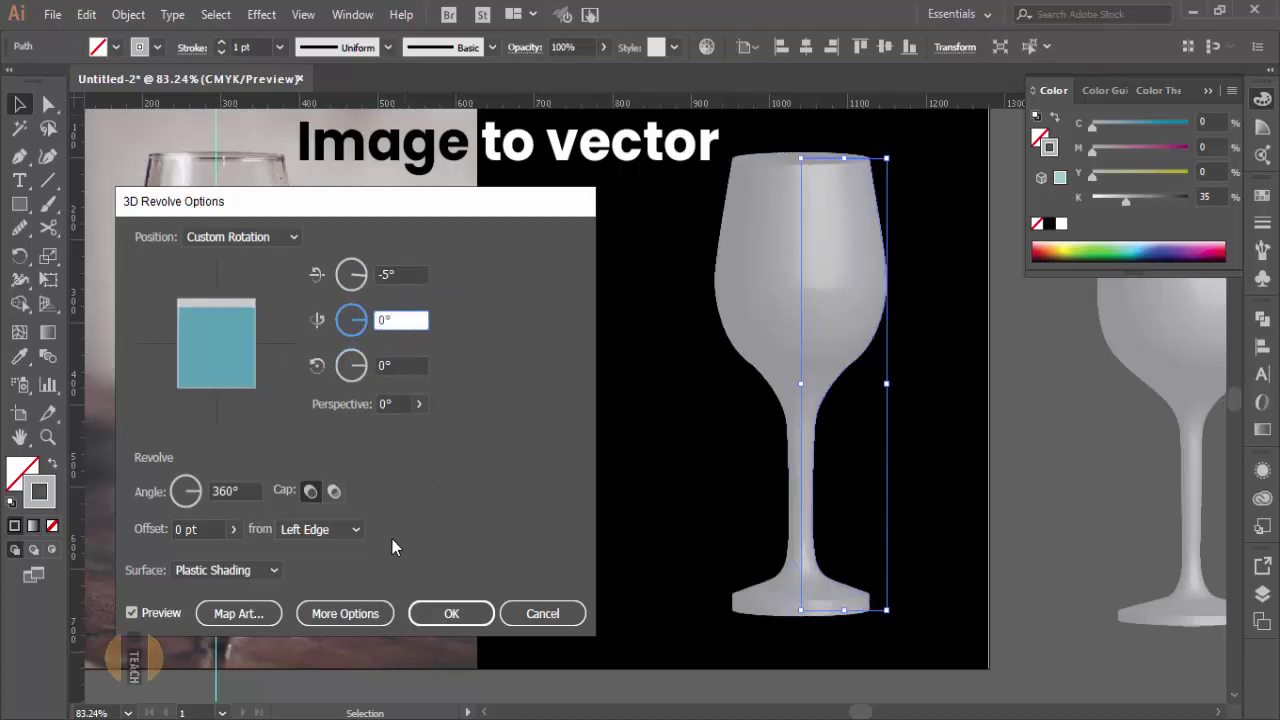
click(464, 621)
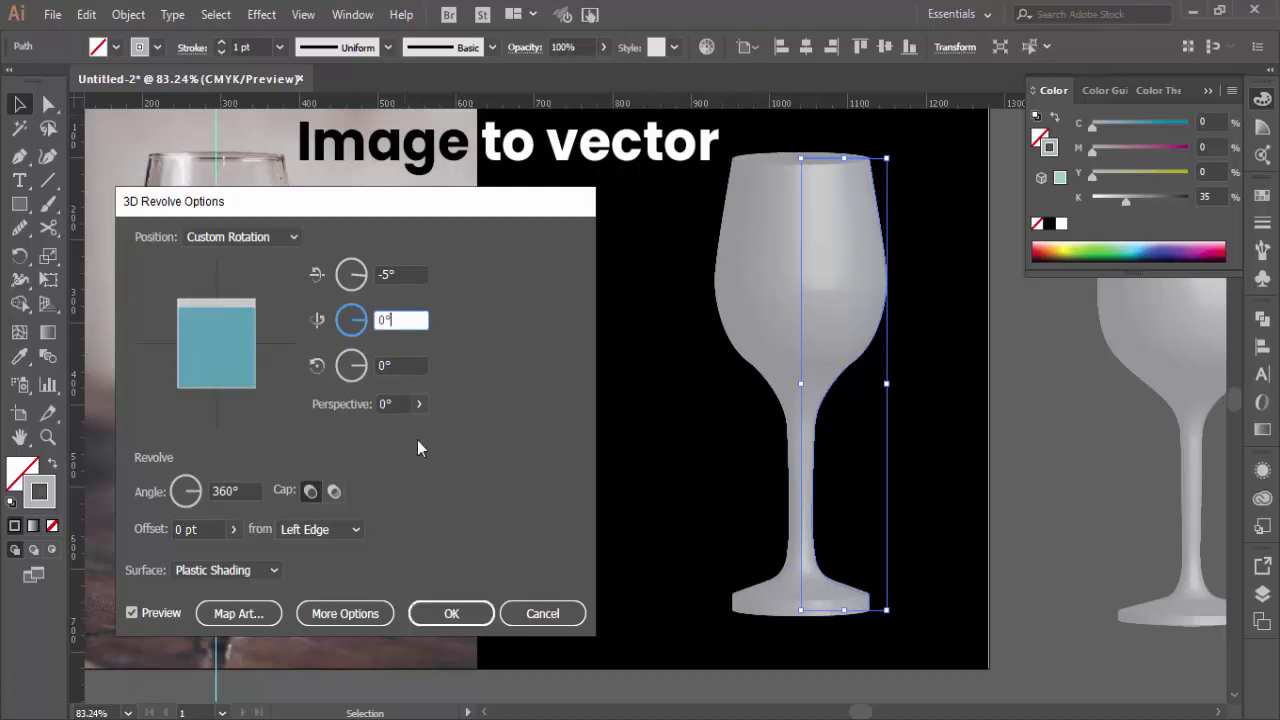
Set the revolve's X rotation to -4° and apply the effect.
click(387, 274)
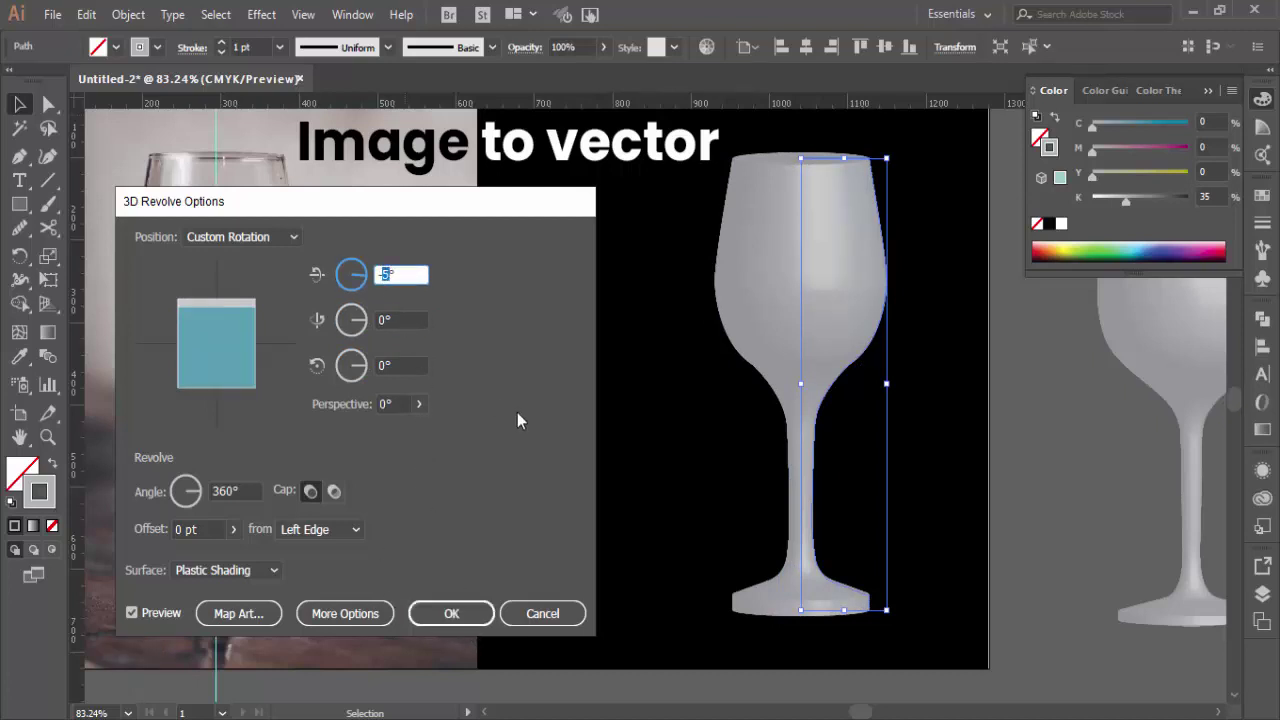
key(Up)
click(401, 319)
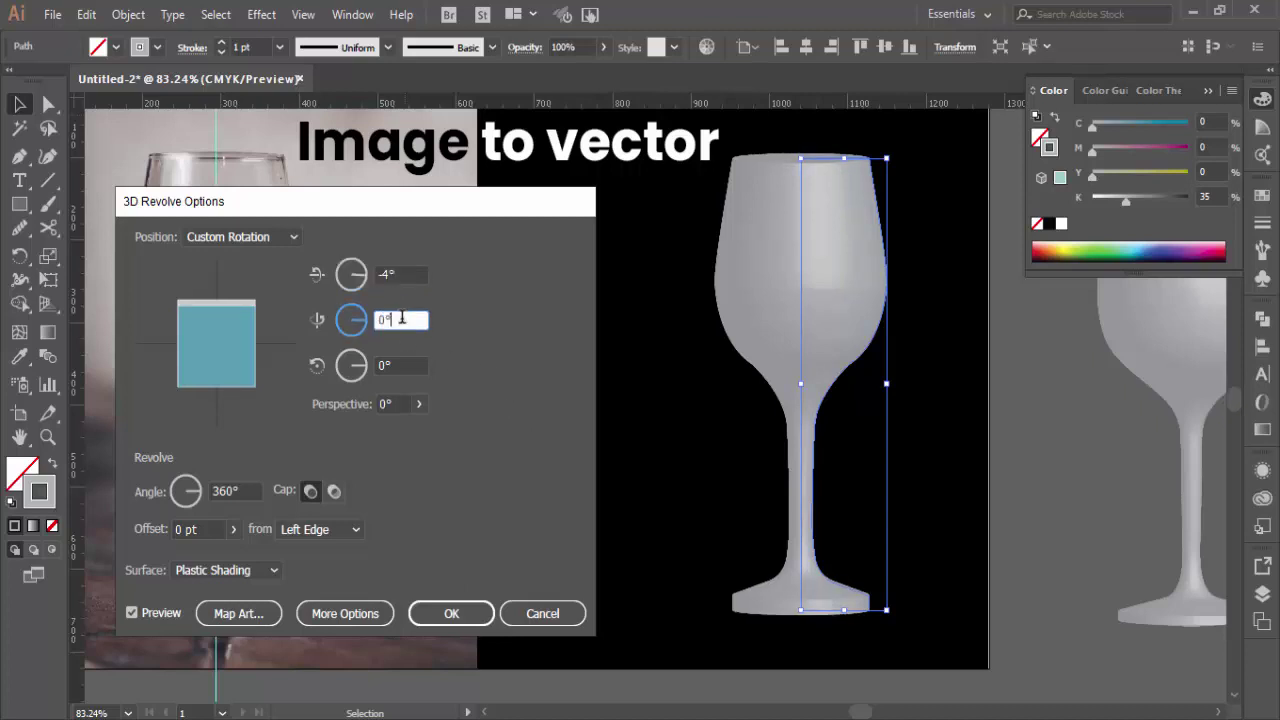
click(449, 612)
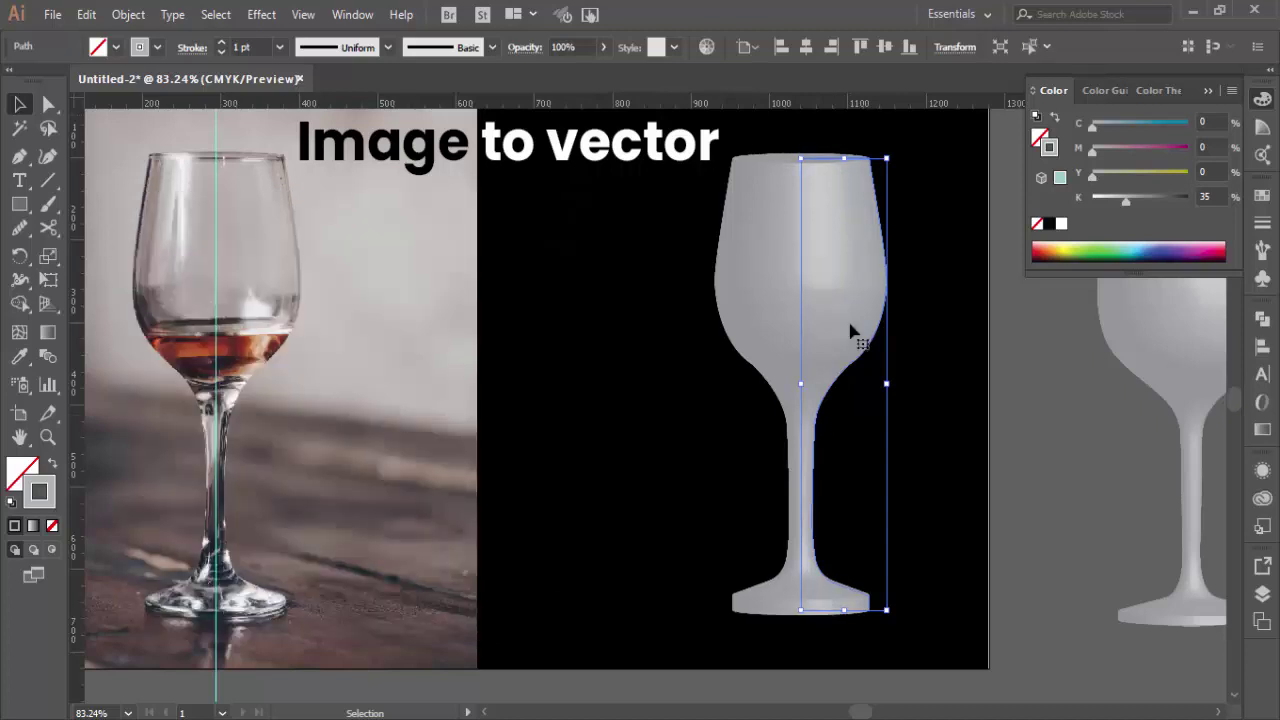
Narrow the glass stem by nudging the half-outline's upper and lower stem anchor points slightly inward toward the revolve axis.
key(a)
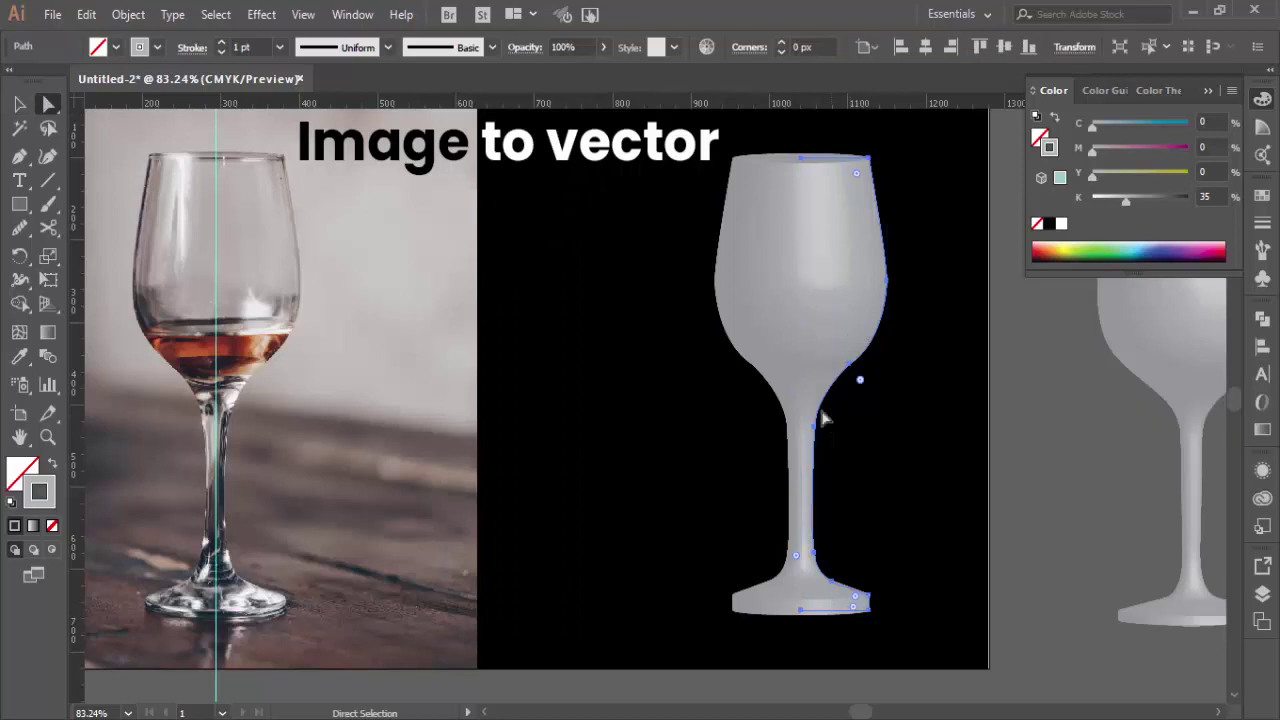
click(813, 429)
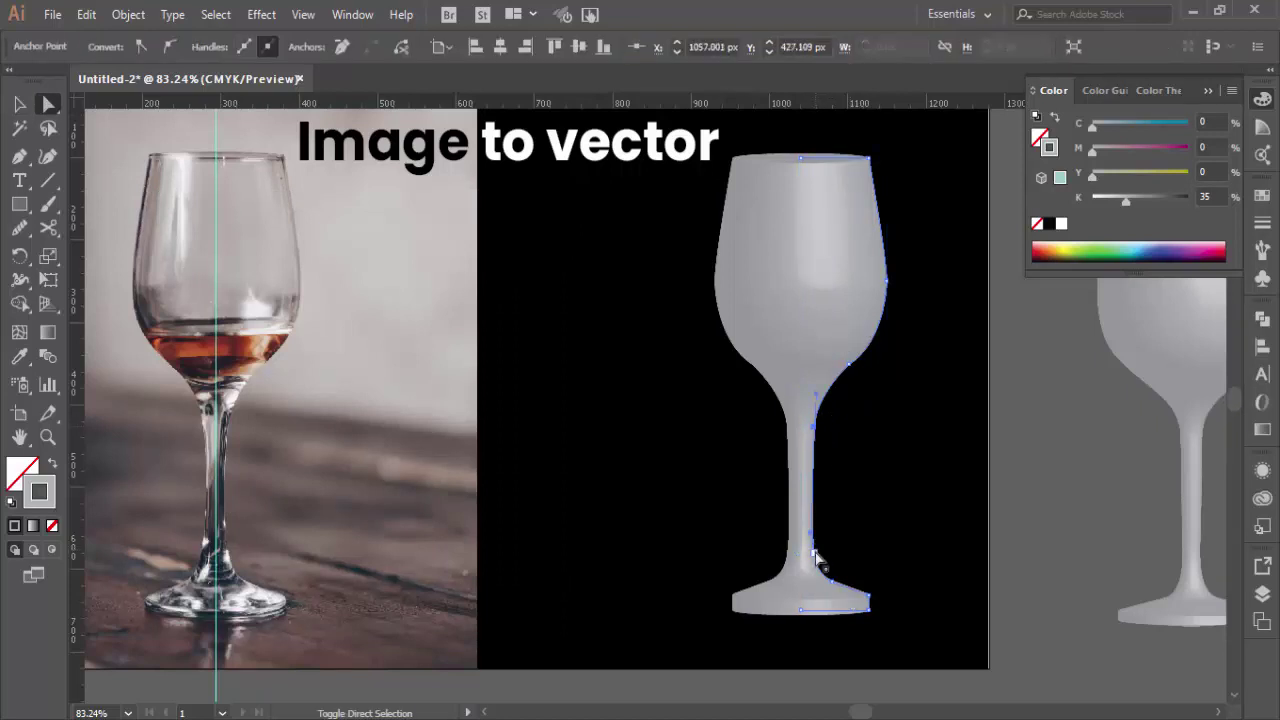
shift+click(815, 556)
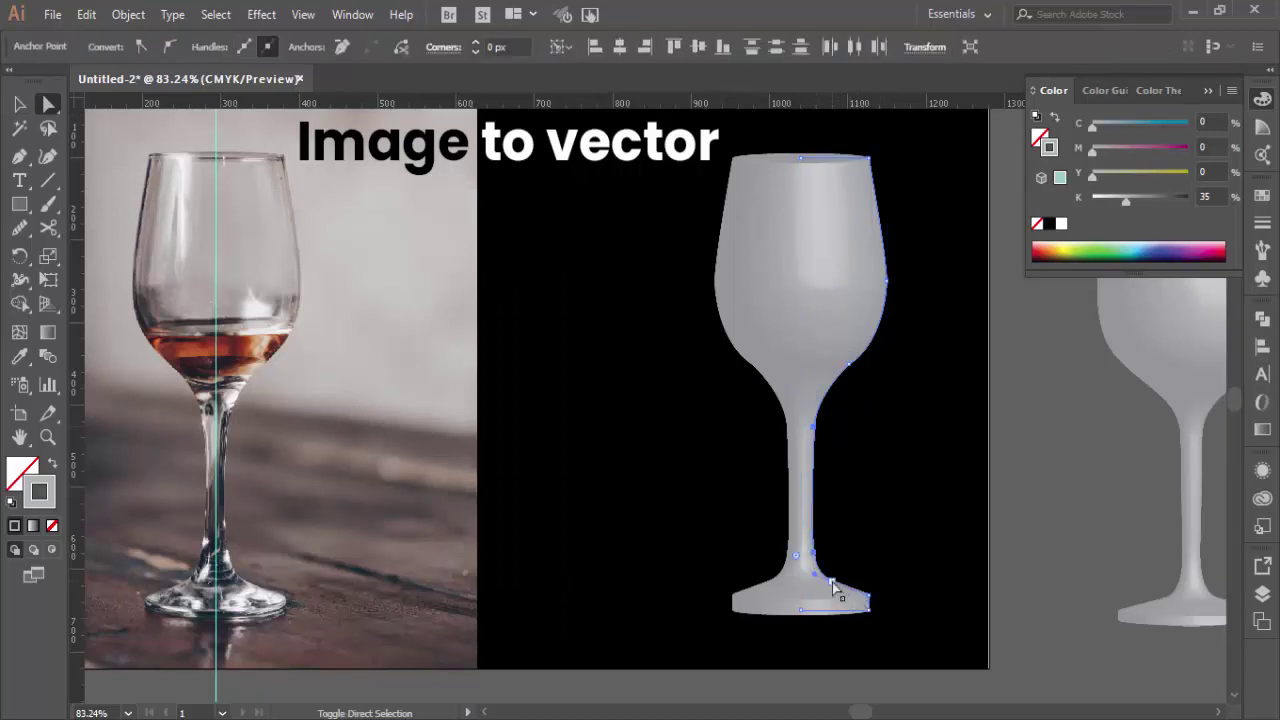
key(Left)
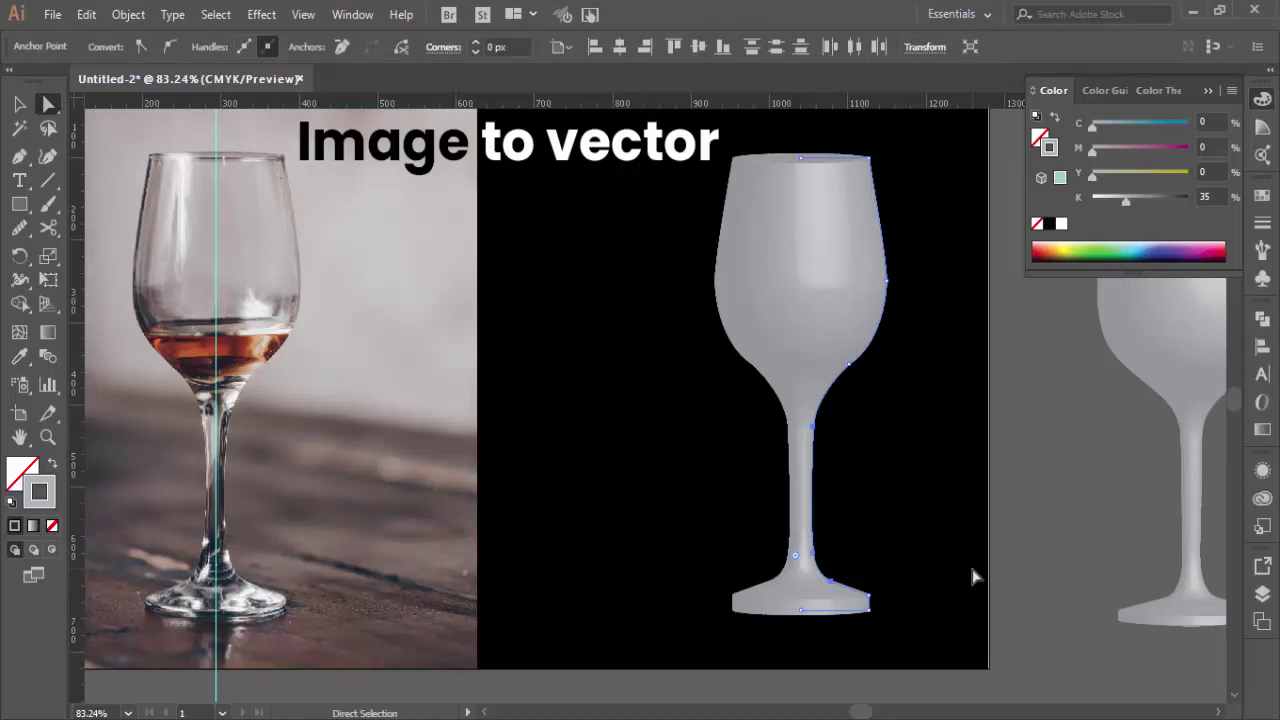
key(Left)
key(Left)
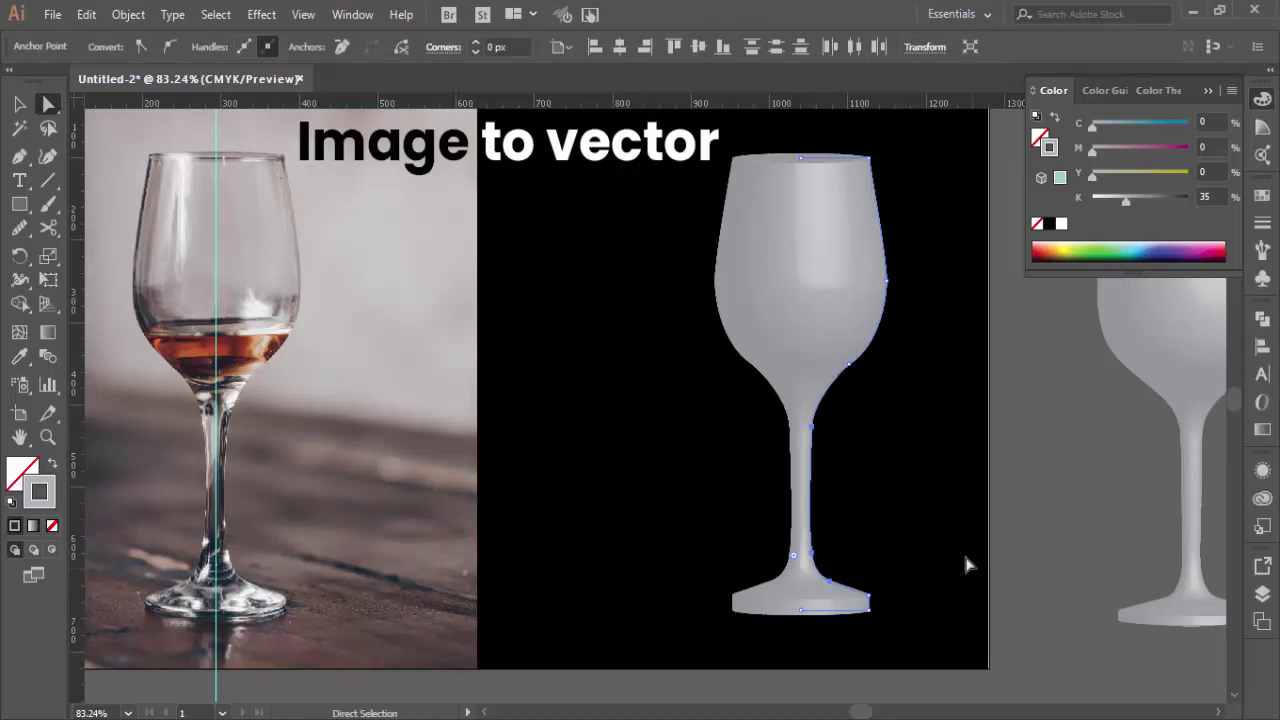
Thin the glass foot by nudging the two anchor points of the outline's bottom edge upward, and deselect the outline.
click(869, 608)
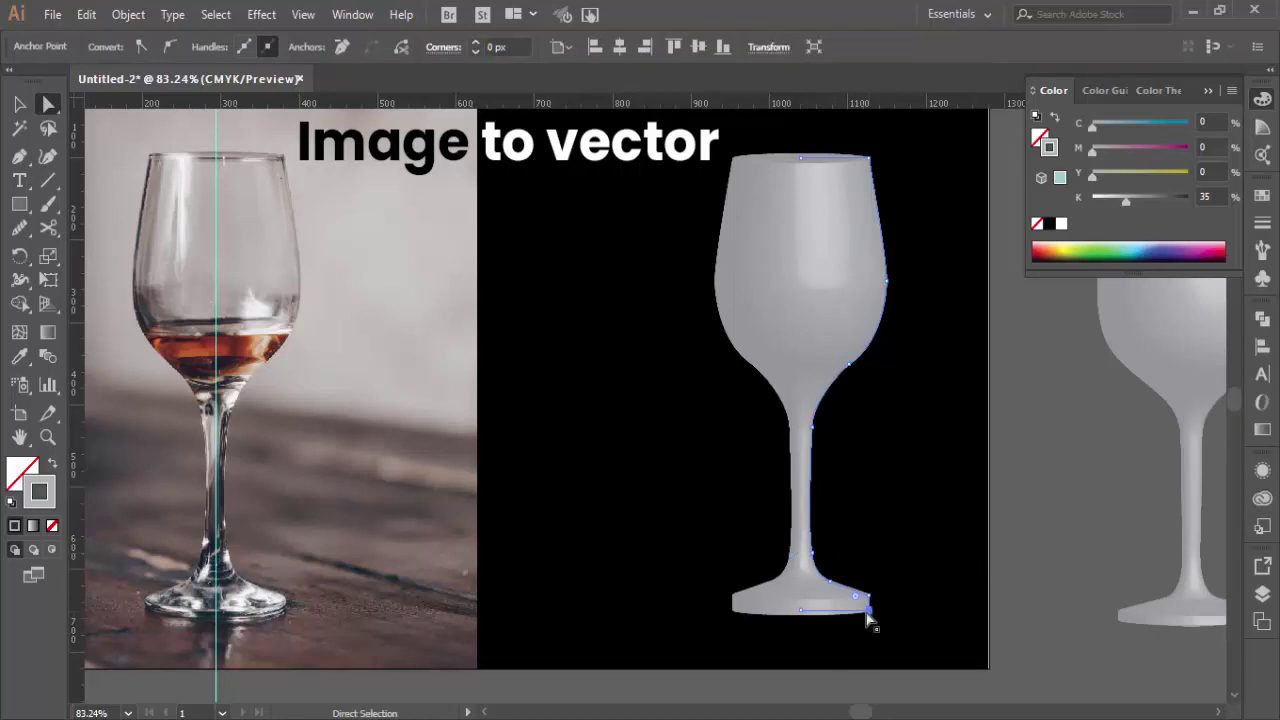
shift+click(800, 610)
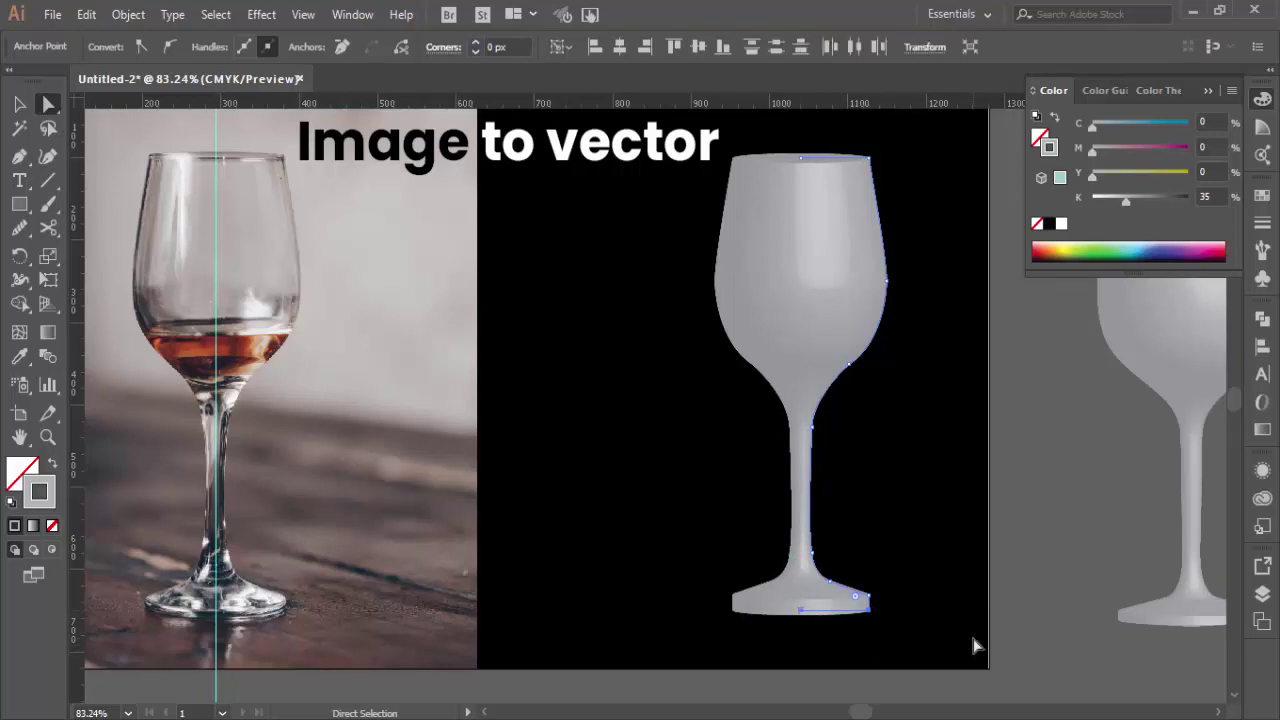
key(Up)
key(Up)
key(Up)
key(Up)
key(Up)
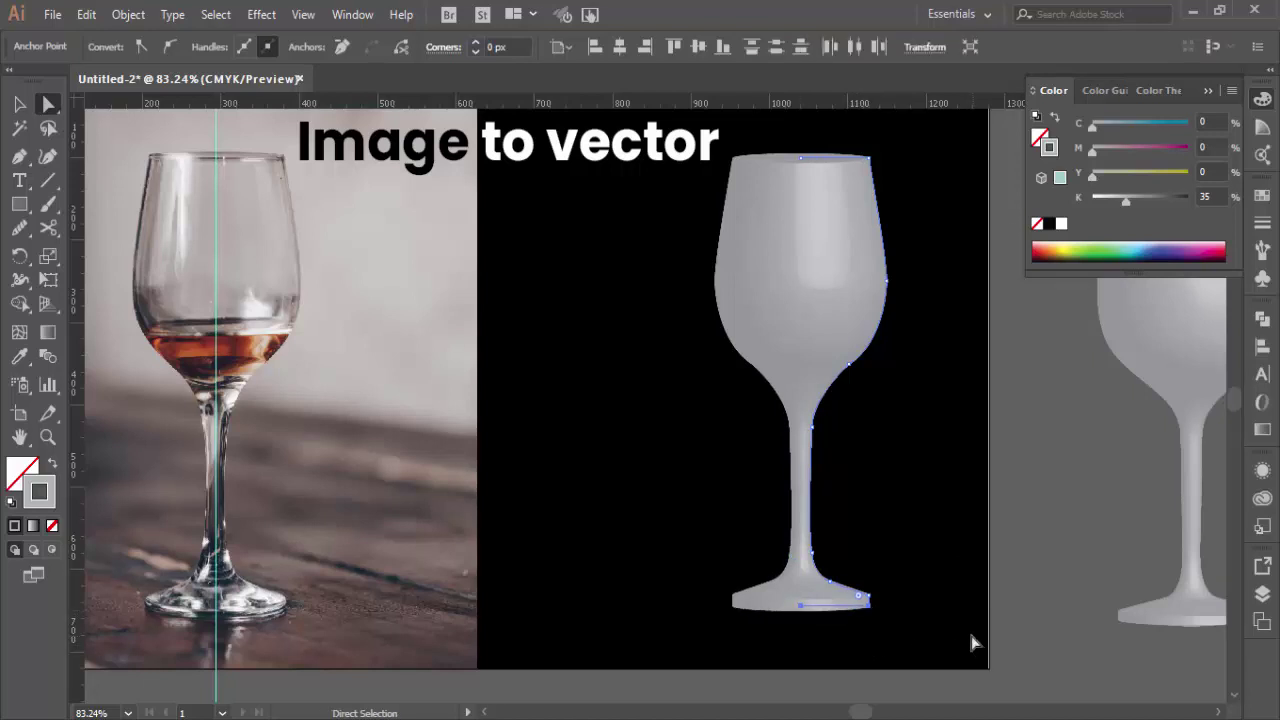
key(Up)
key(Up)
key(Up)
key(Up)
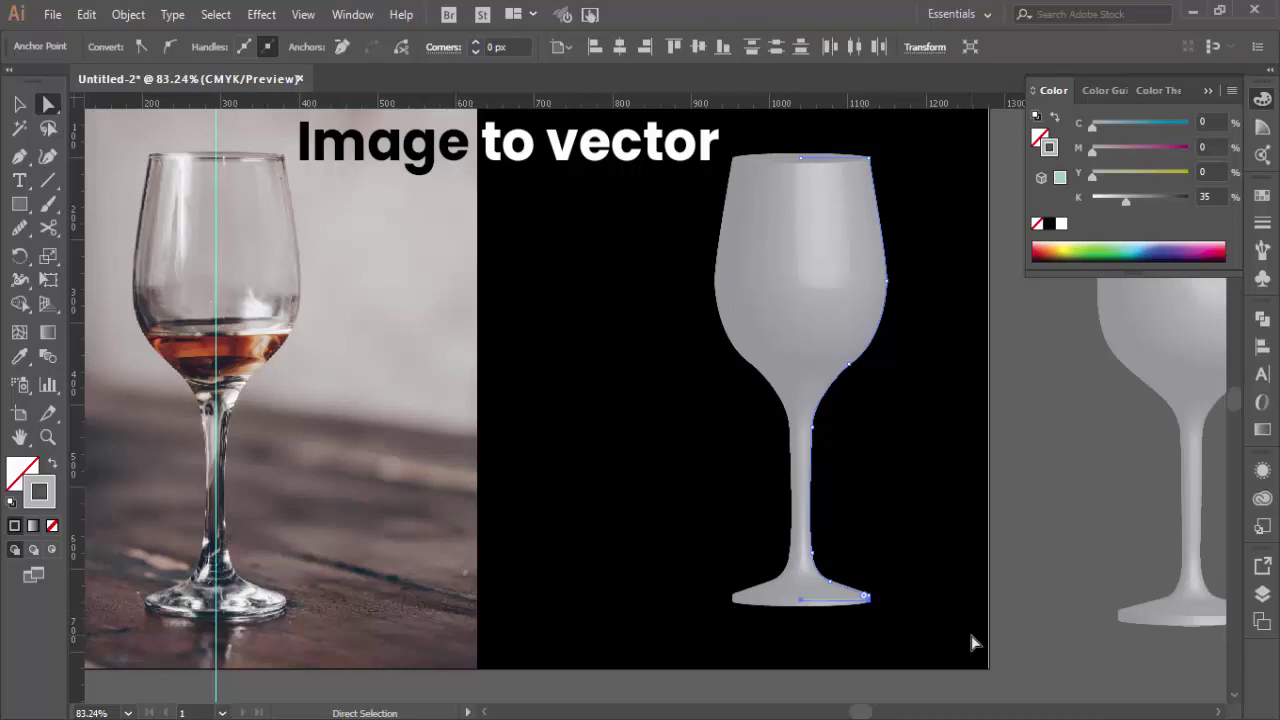
key(Up)
click(1075, 540)
key(v)
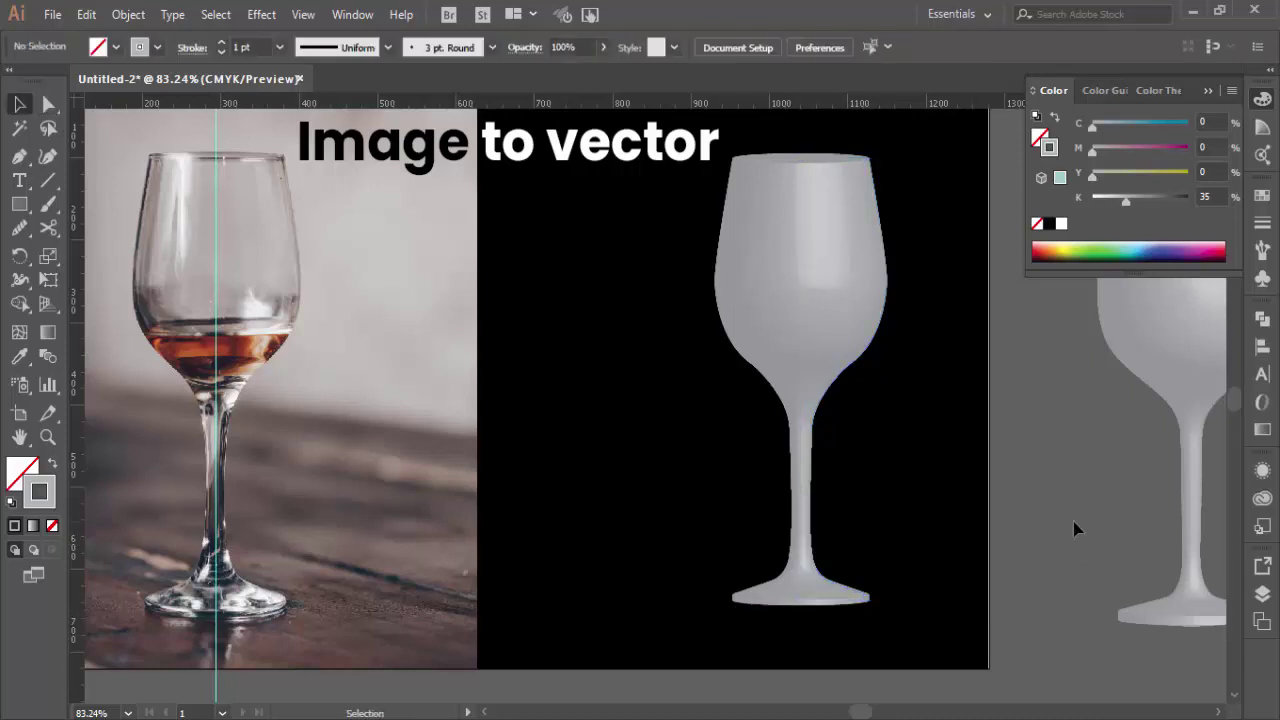
Widen the bowl slightly by moving the half-outline's side and lower bowl anchor points outward.
click(828, 362)
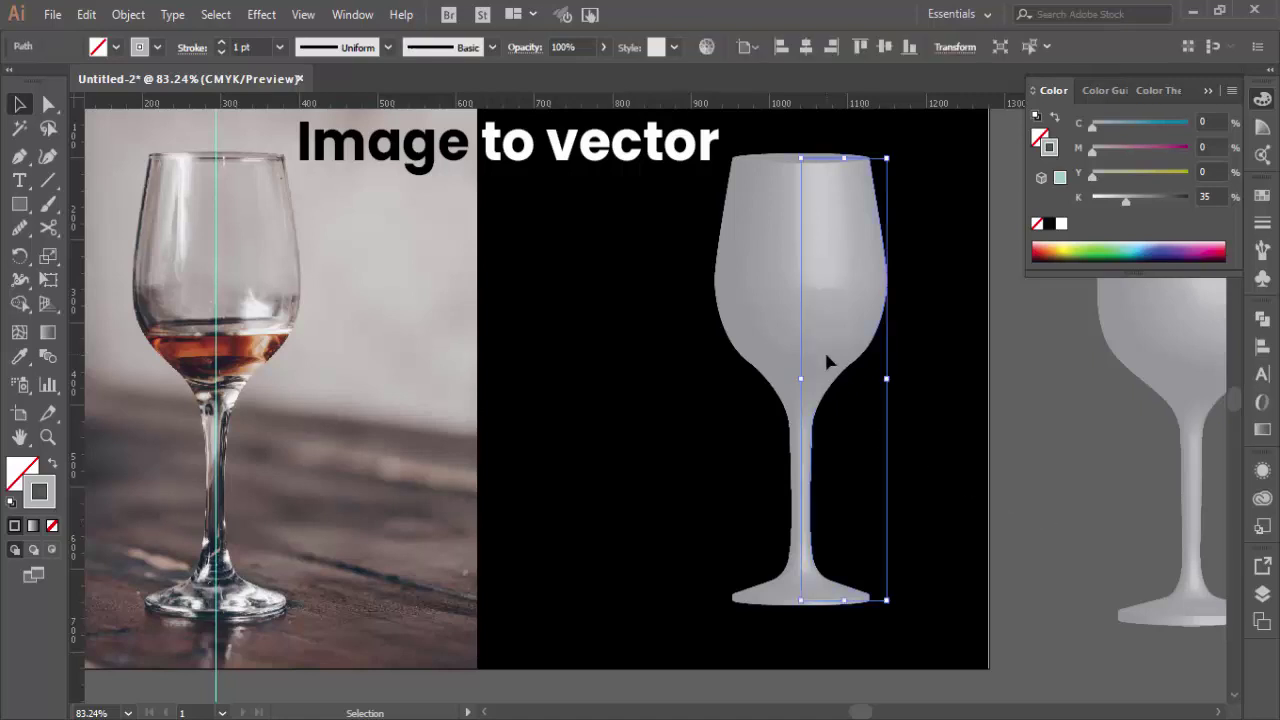
key(a)
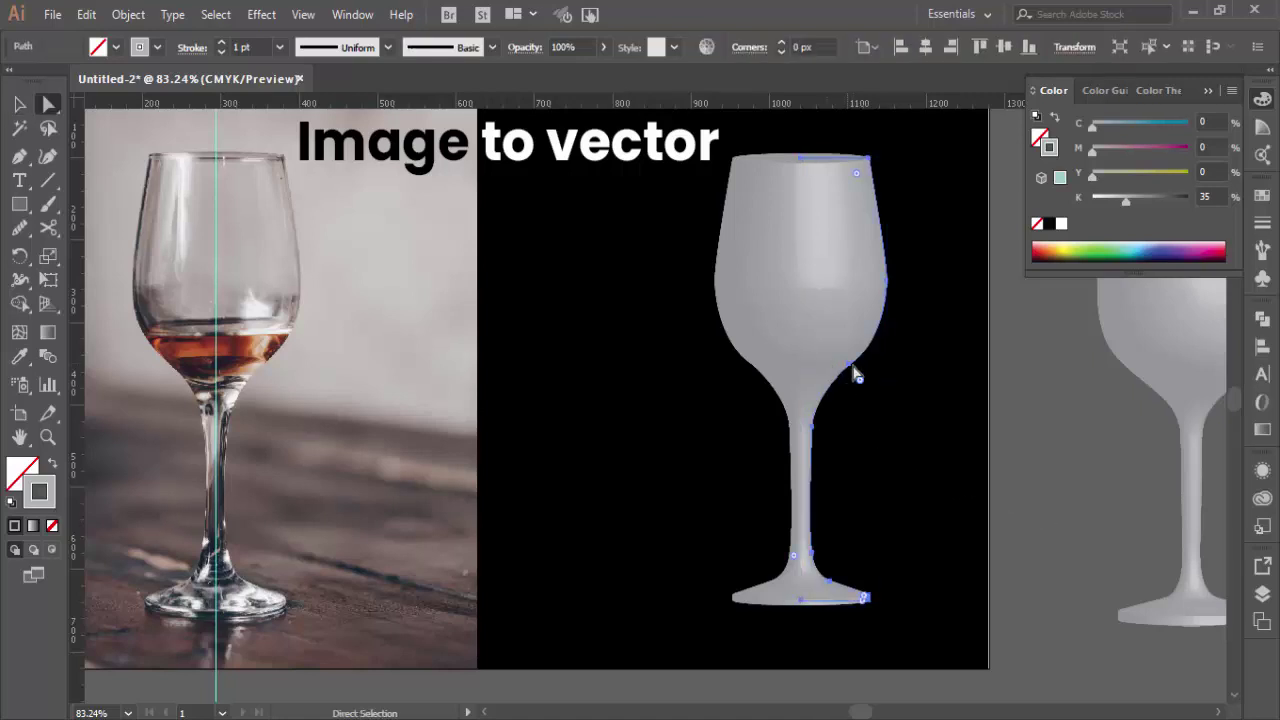
click(849, 366)
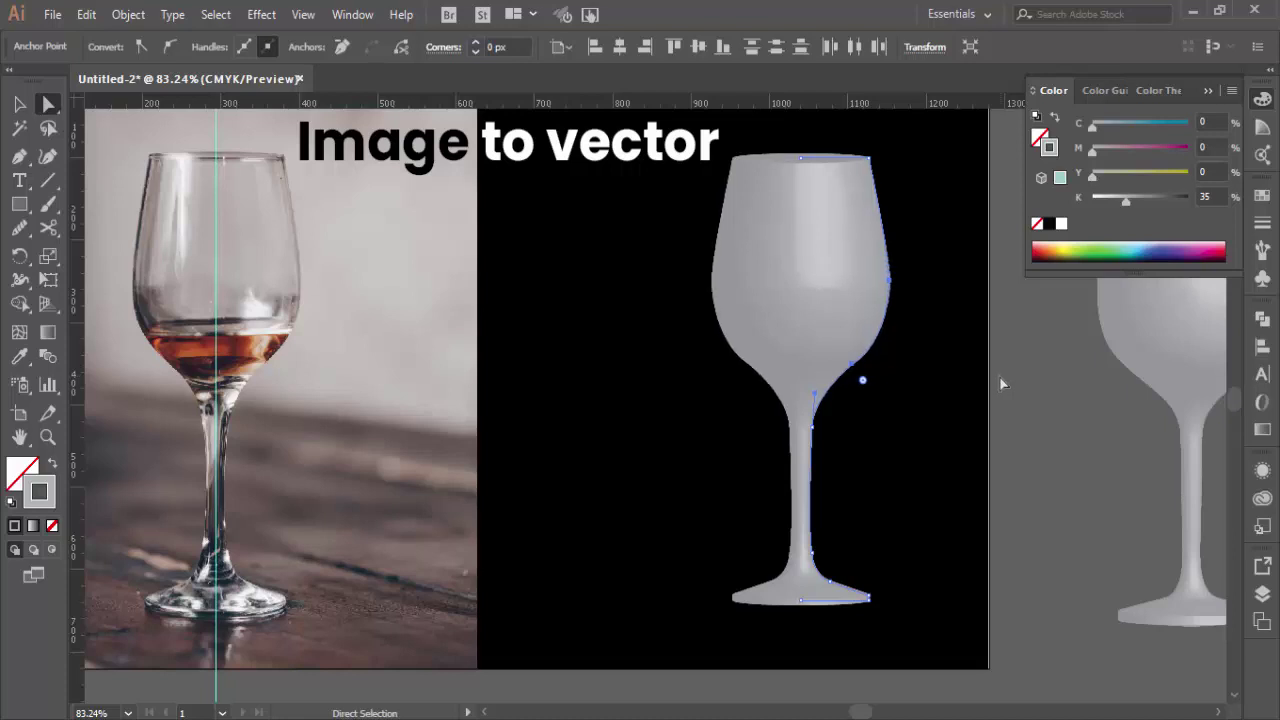
Smooth the half-glass outline from the rim down to the foot with the Smooth Tool, and deselect it.
click(27, 237)
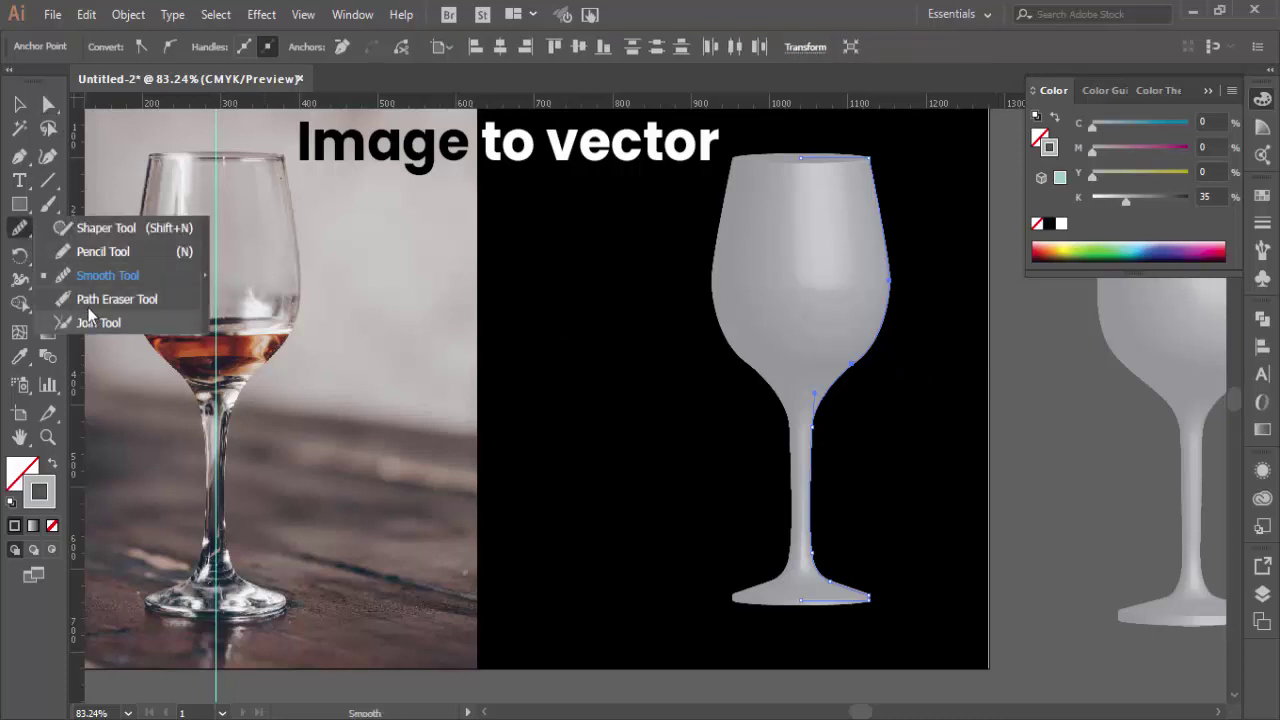
click(127, 278)
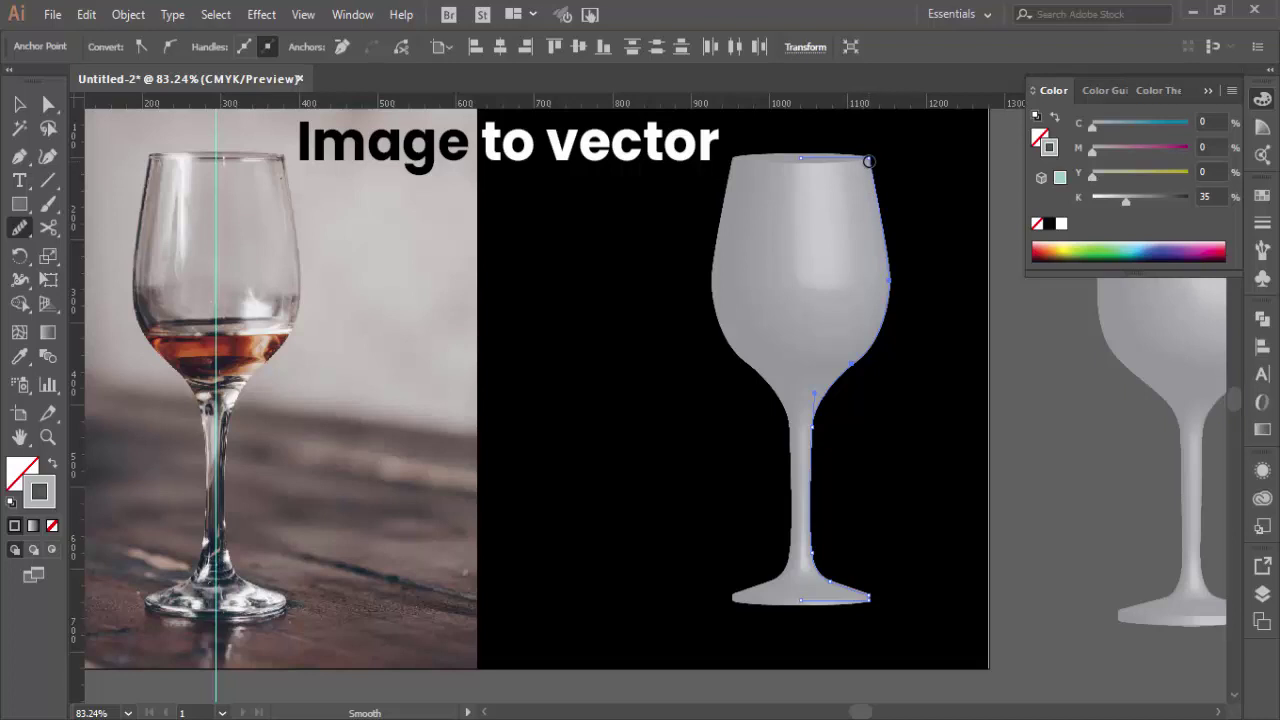
mouse_move(871, 169)
mouse_down()
mouse_move(887, 304)
mouse_move(824, 395)
mouse_move(811, 476)
mouse_move(815, 563)
mouse_move(868, 597)
mouse_move(809, 605)
mouse_move(920, 620)
mouse_move(1082, 493)
mouse_up()
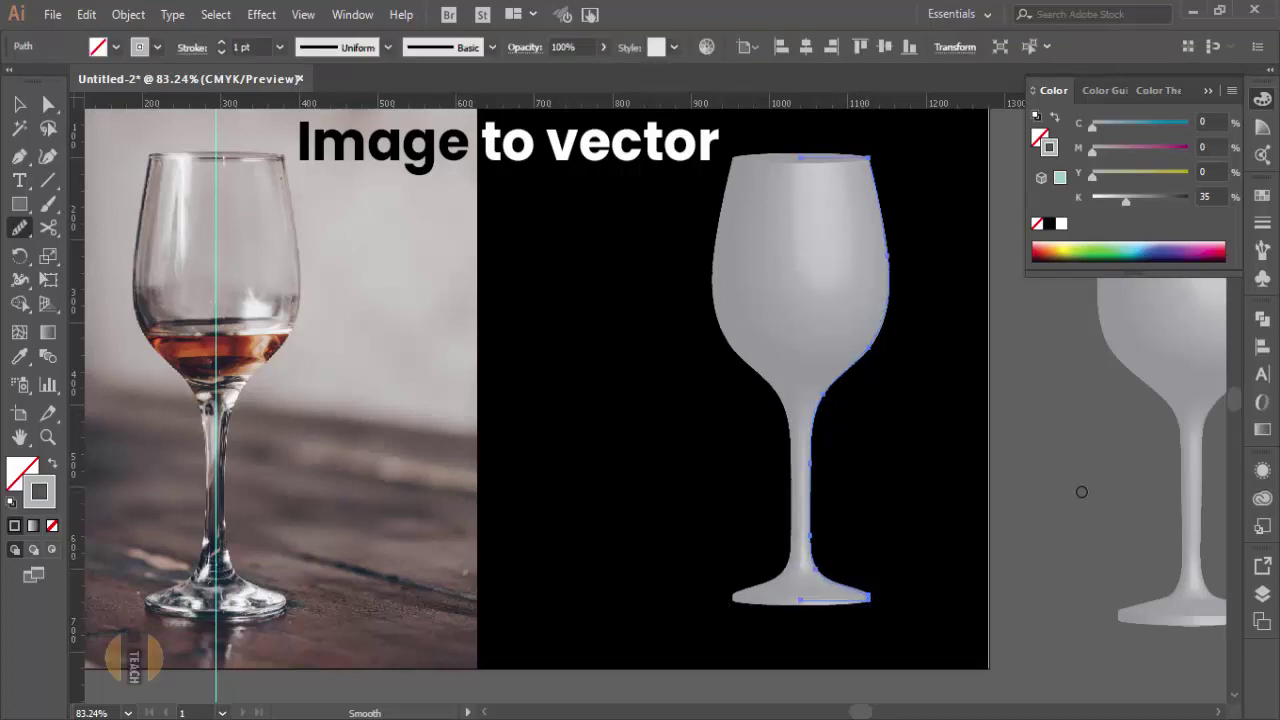
key(v)
click(1051, 444)
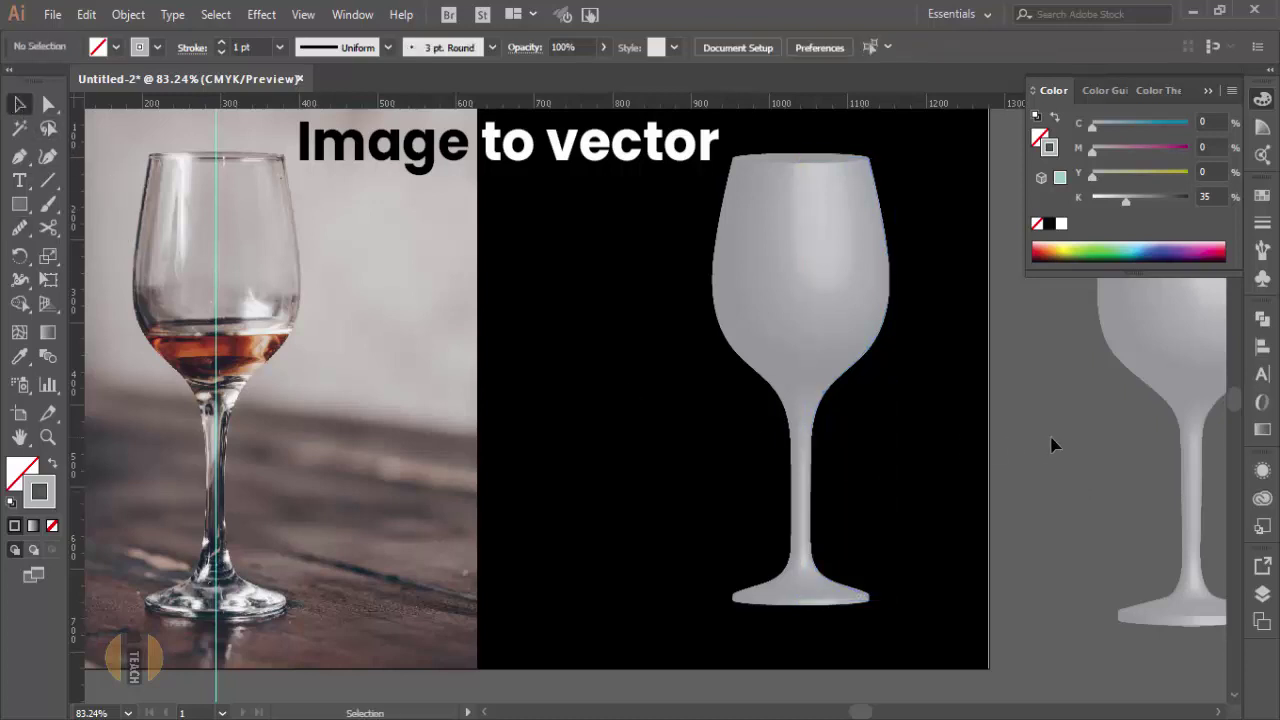
Recolor the revolved glass's stroke to a pale blue of C 9, M 0, Y 0, K 7.
click(857, 309)
drag(1134, 205, 1107, 207)
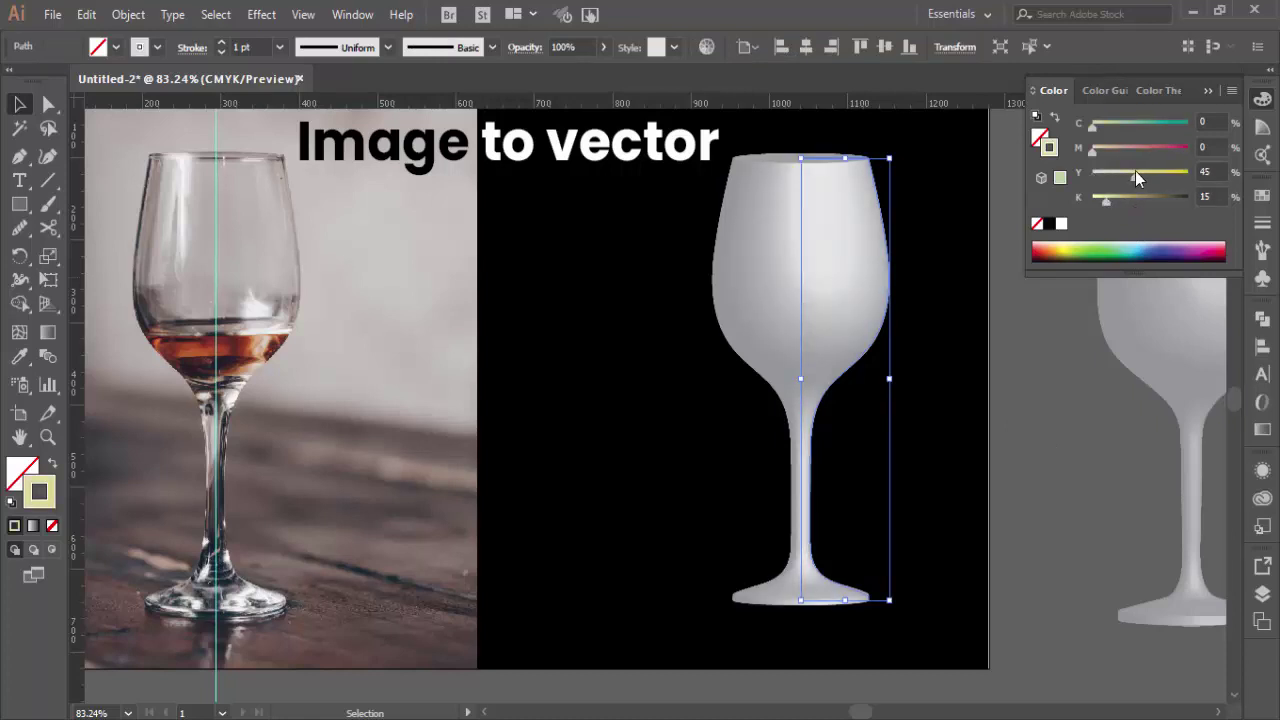
drag(1126, 170, 1112, 127)
drag(1108, 175, 1097, 176)
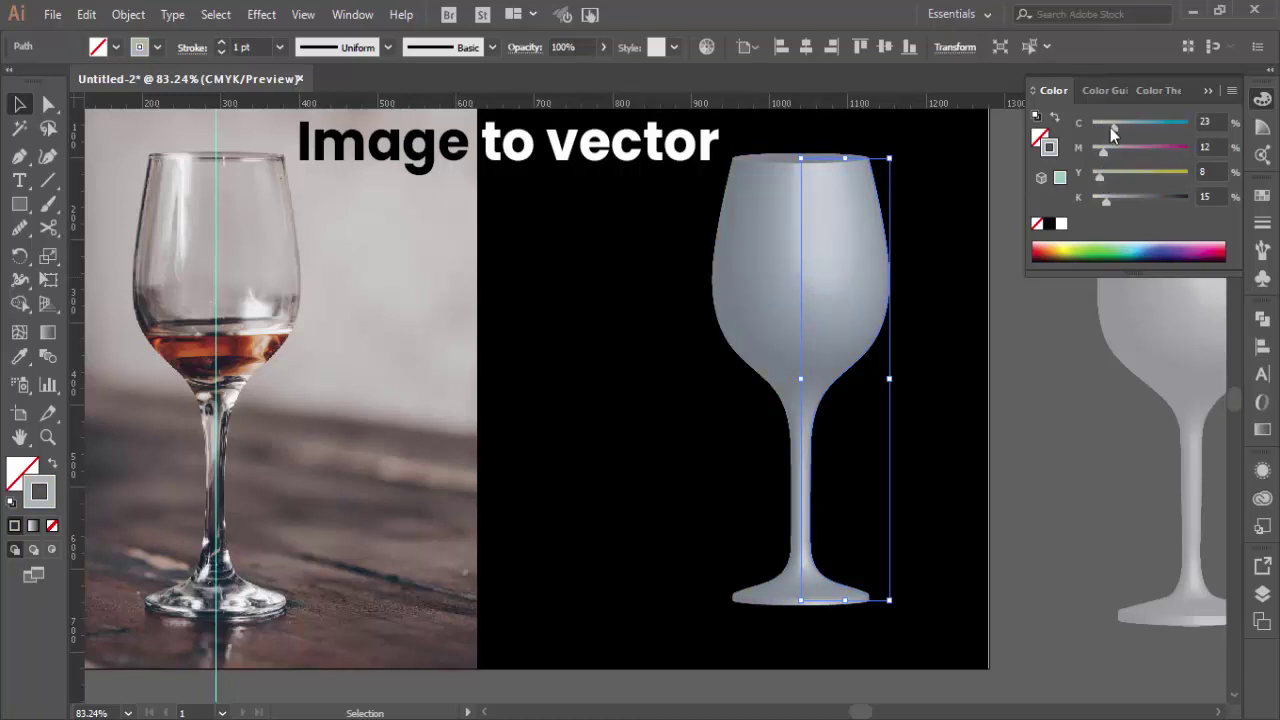
drag(1110, 127, 1099, 203)
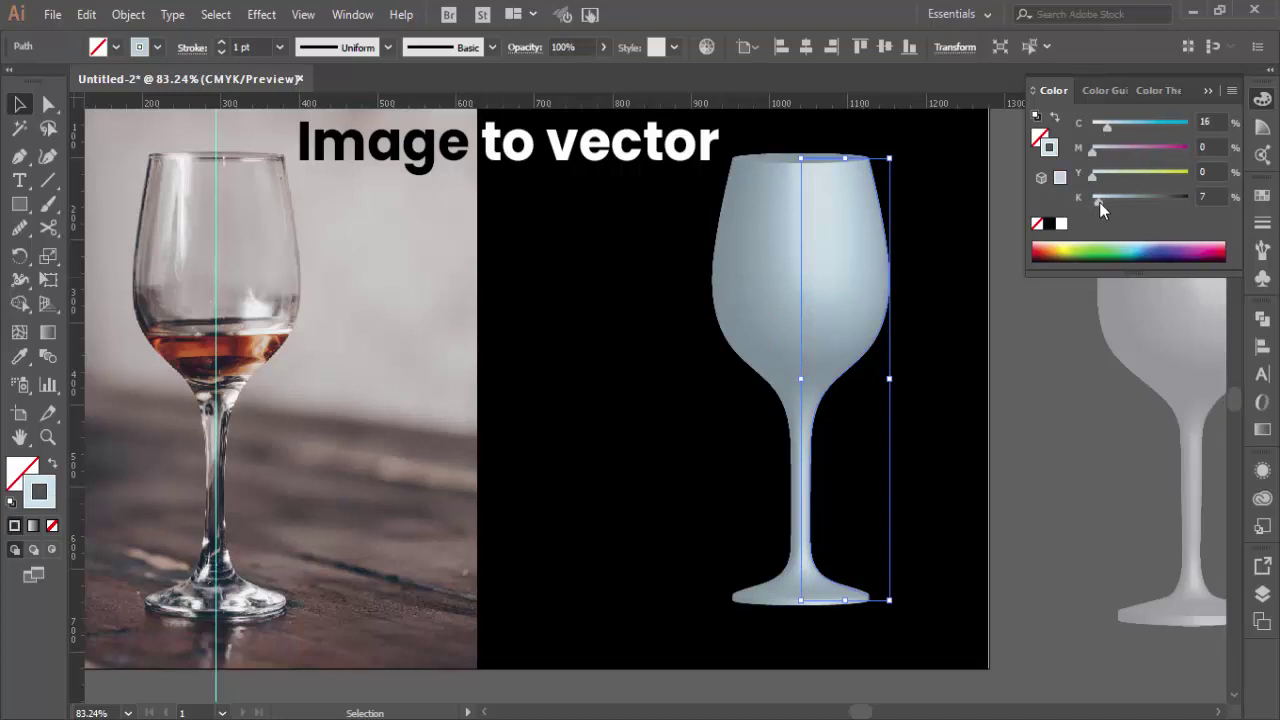
drag(1105, 140, 1099, 133)
click(1056, 386)
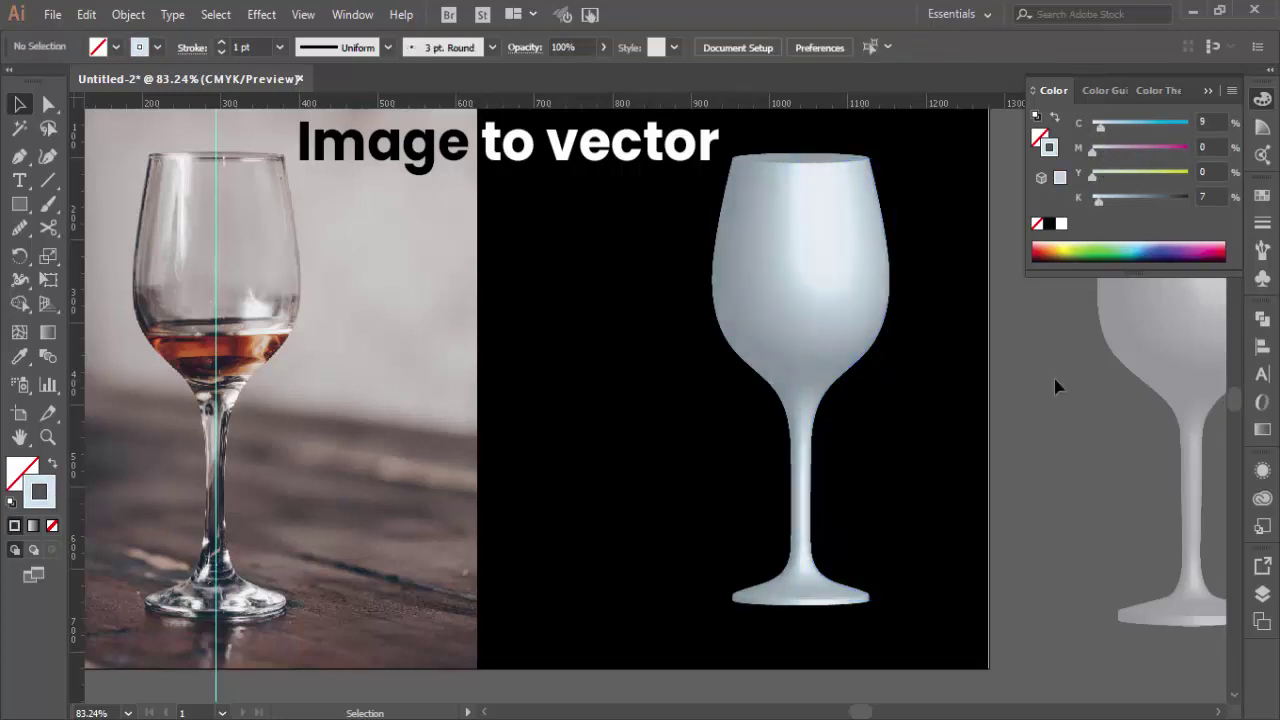
Move the spare grey glass beside the artboard farther away from it.
key(ctrl+minus)
key(ctrl+minus)
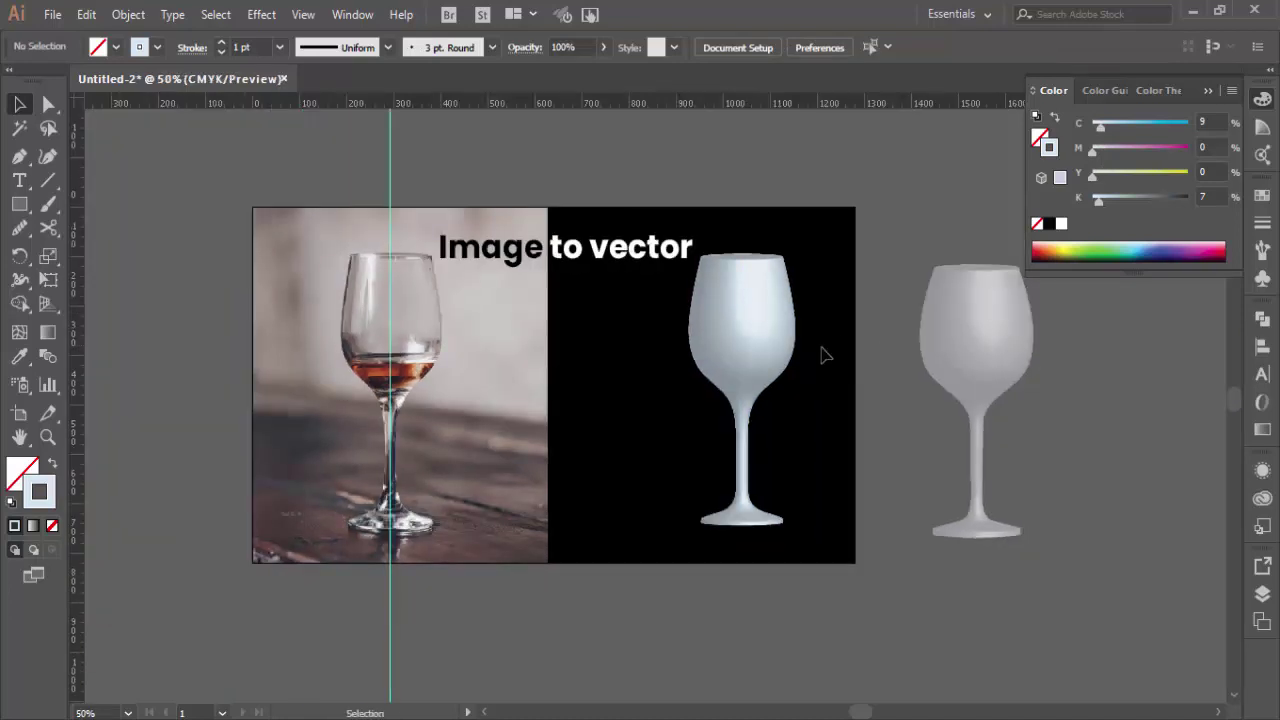
click(975, 350)
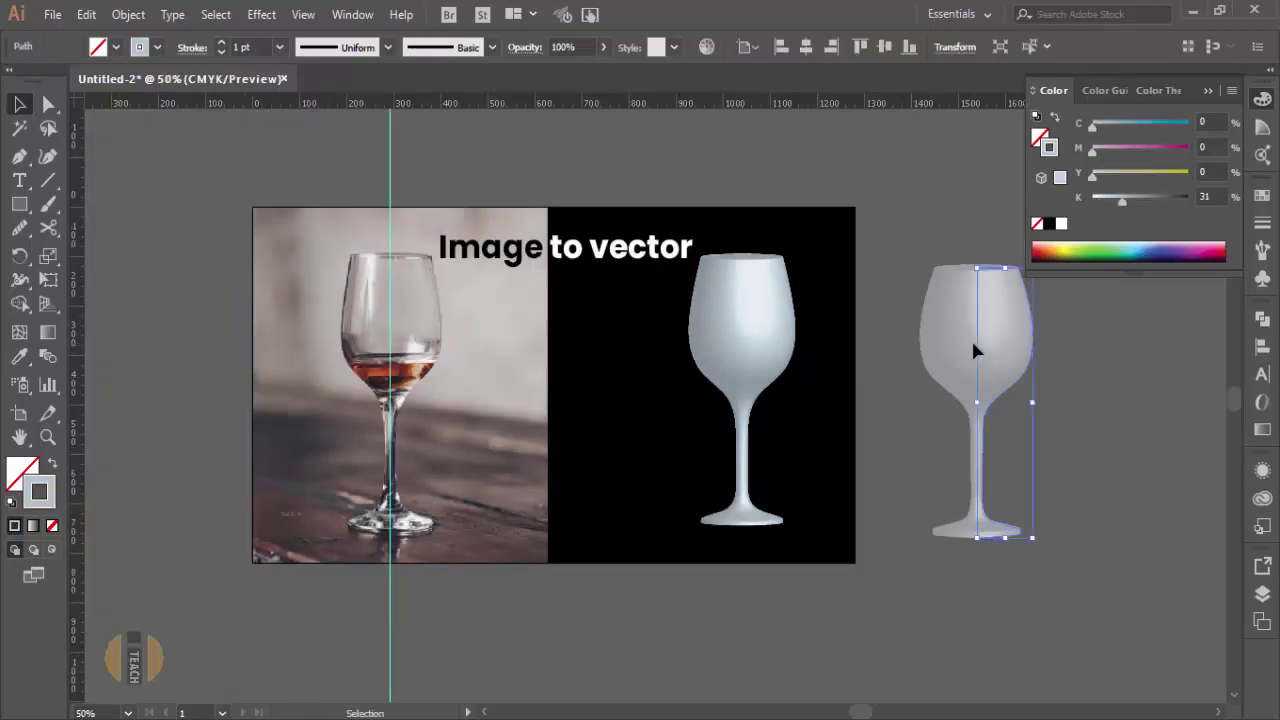
drag(975, 350, 1025, 352)
click(911, 303)
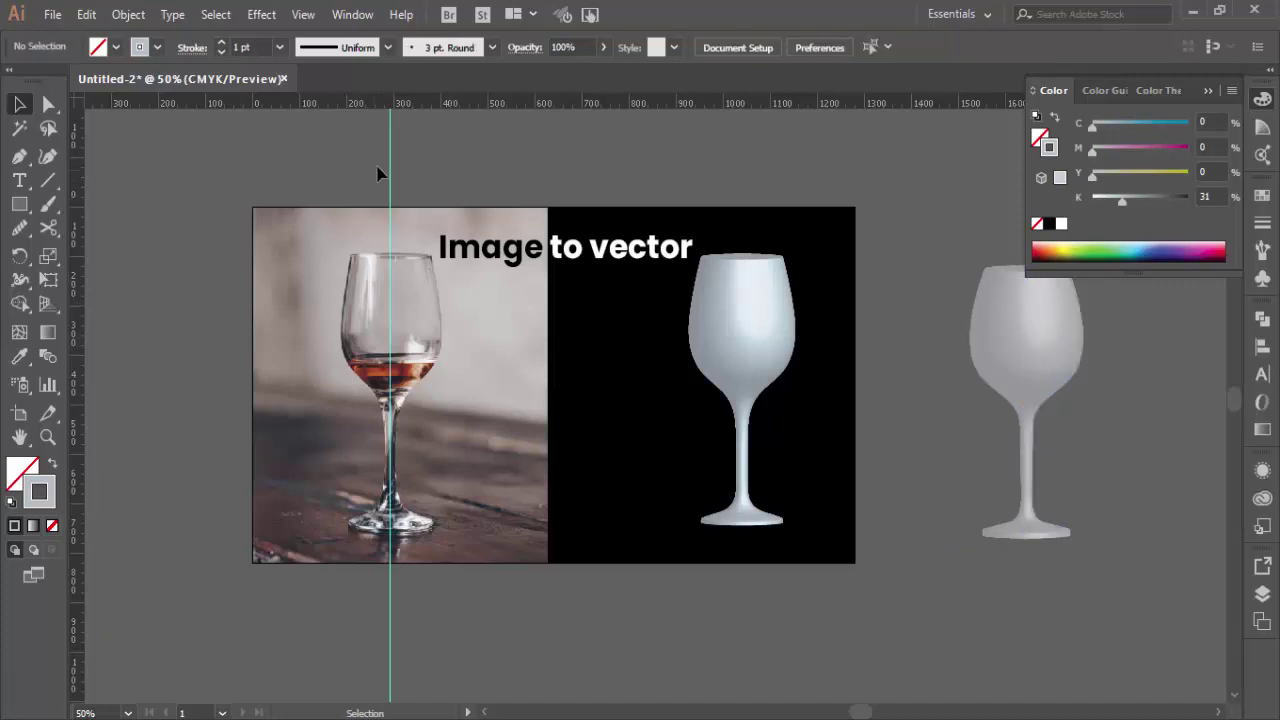
Unlock the guides and delete the vertical guide running through the photographed glass.
right_click(208, 168)
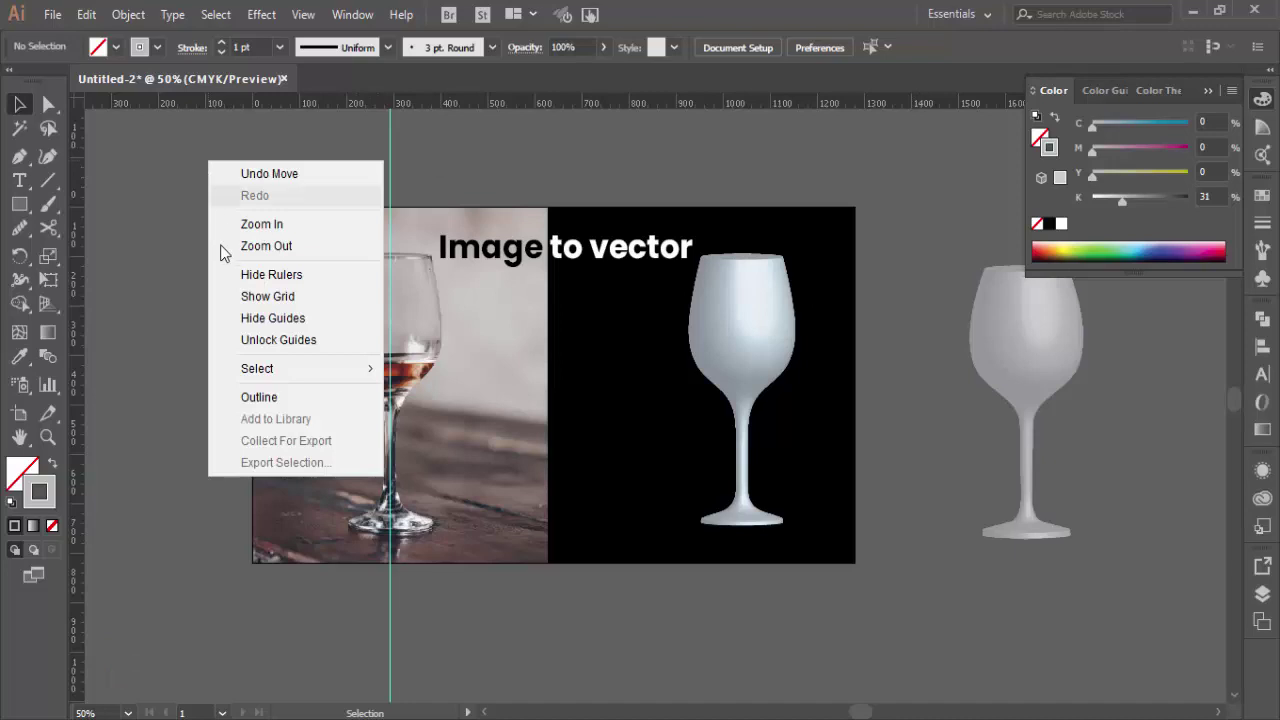
click(249, 340)
click(388, 166)
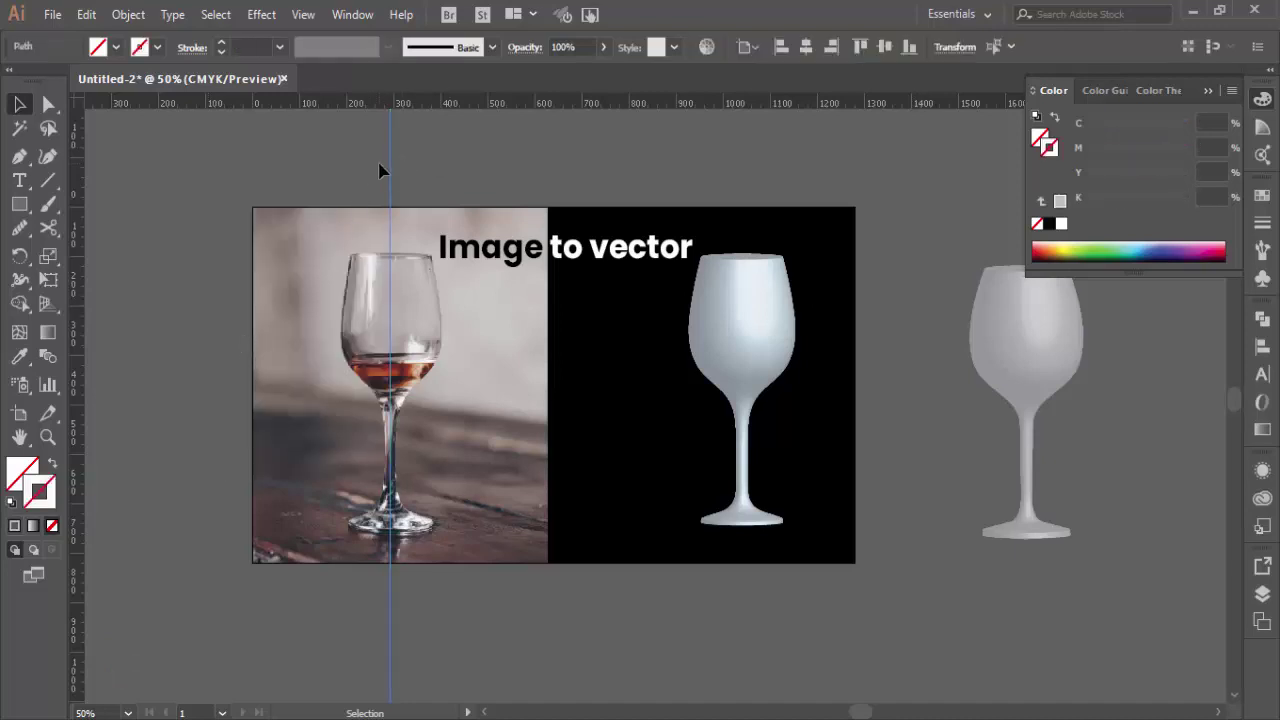
key(Delete)
Enlarge the view to frame the whole artboard and collapse the color controls to show the photo beside the vector glass.
click(47, 437)
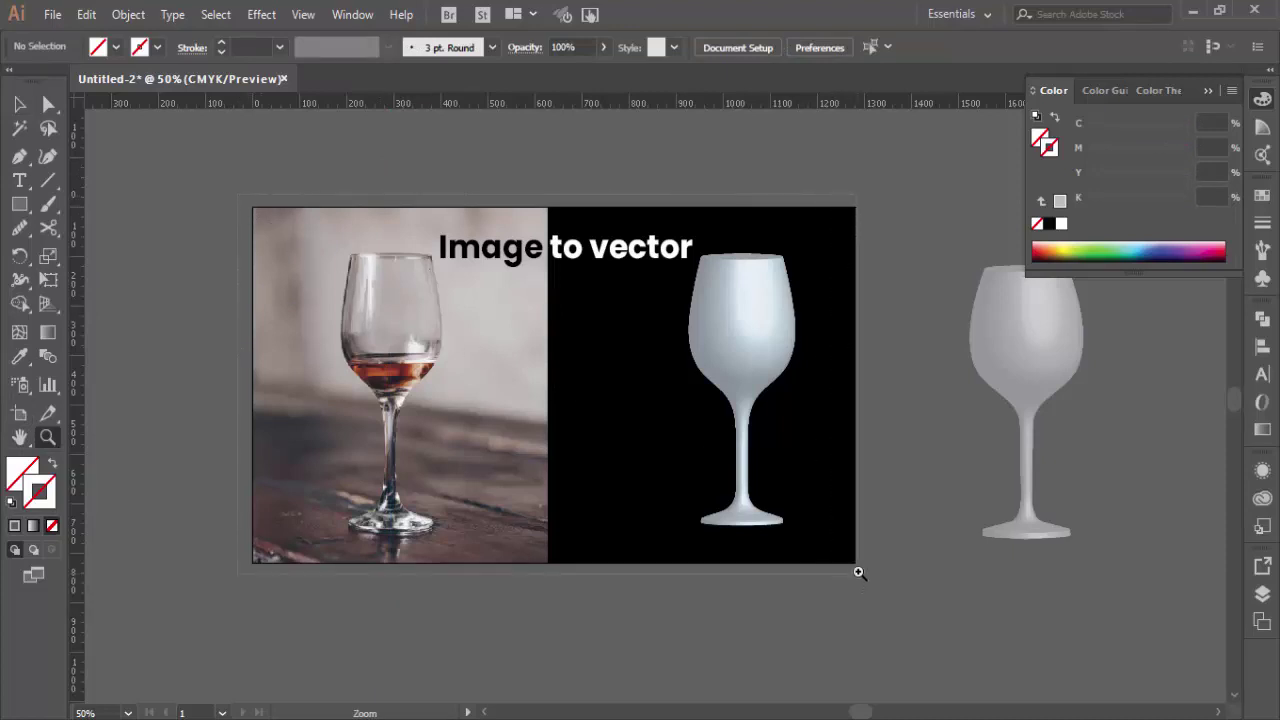
key(ctrl+0)
click(1209, 91)
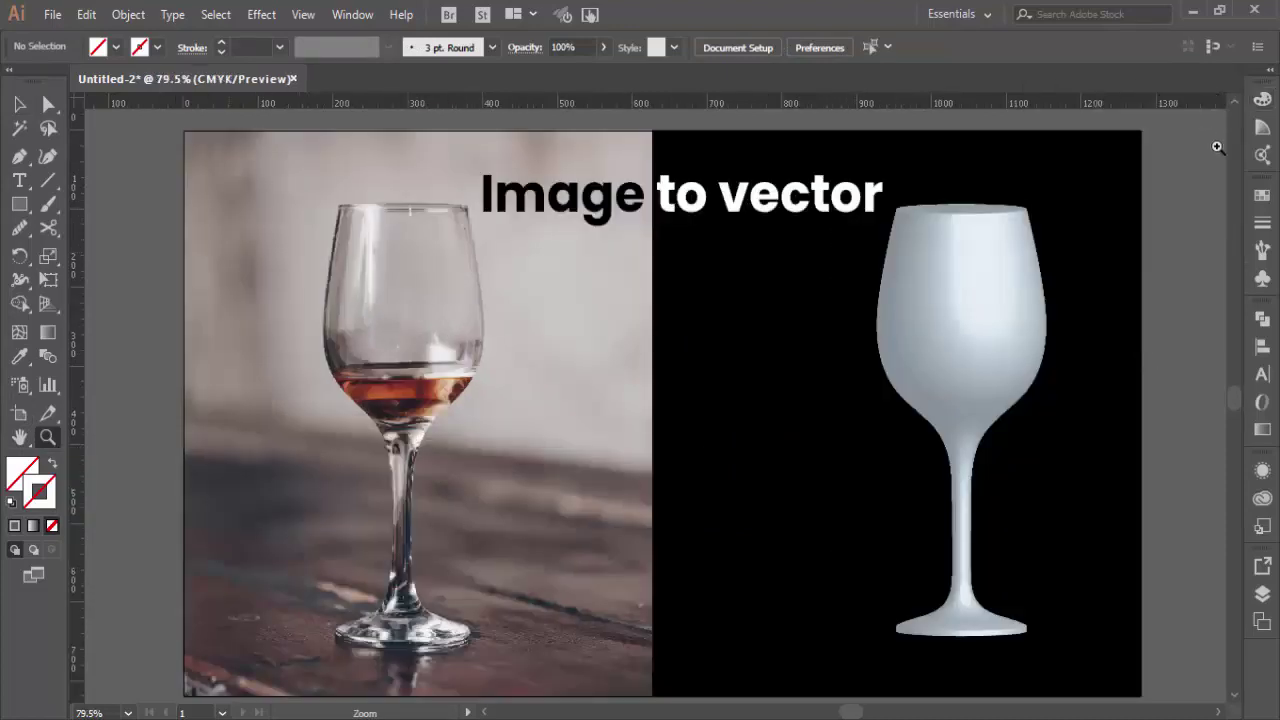